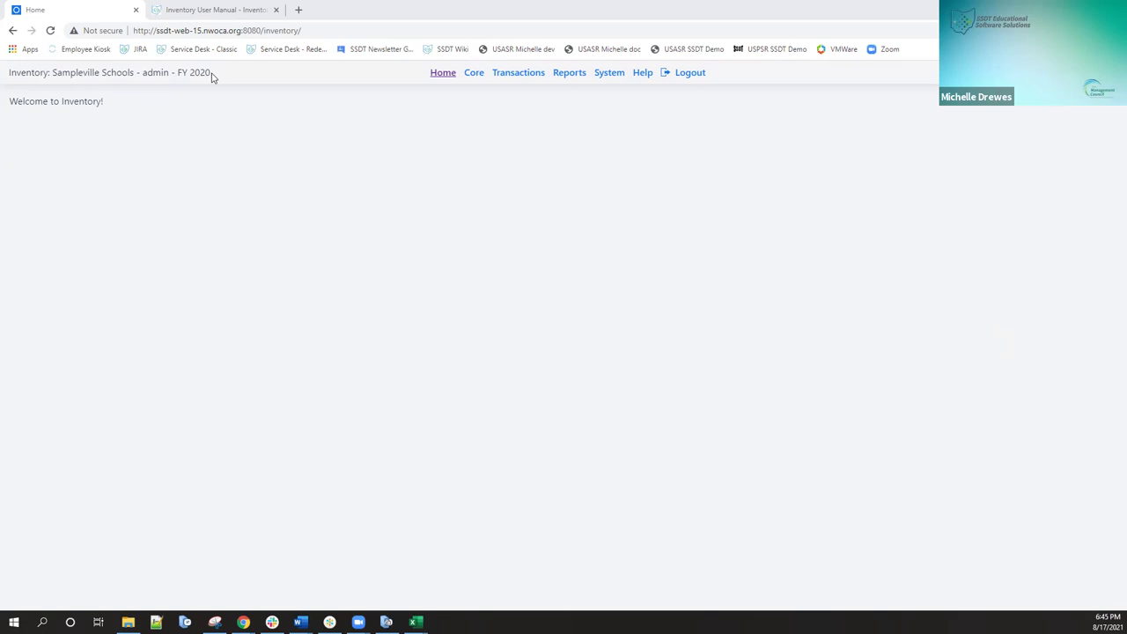
- Review the Fiscal Years grid and the Inventory Configuration page
left_click(474, 75)
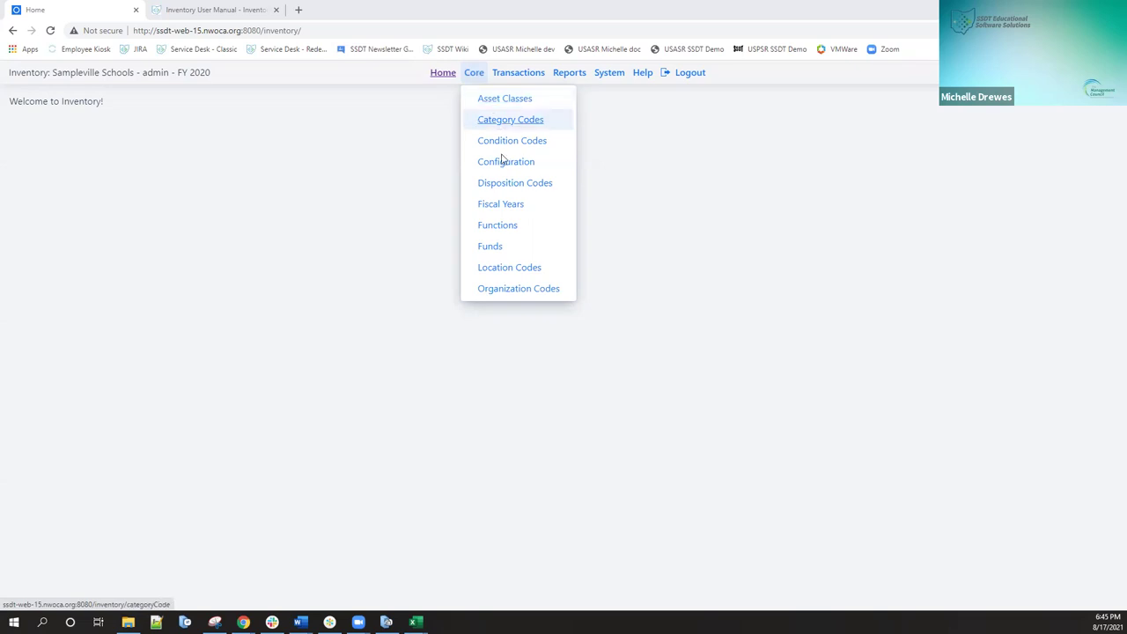
left_click(502, 206)
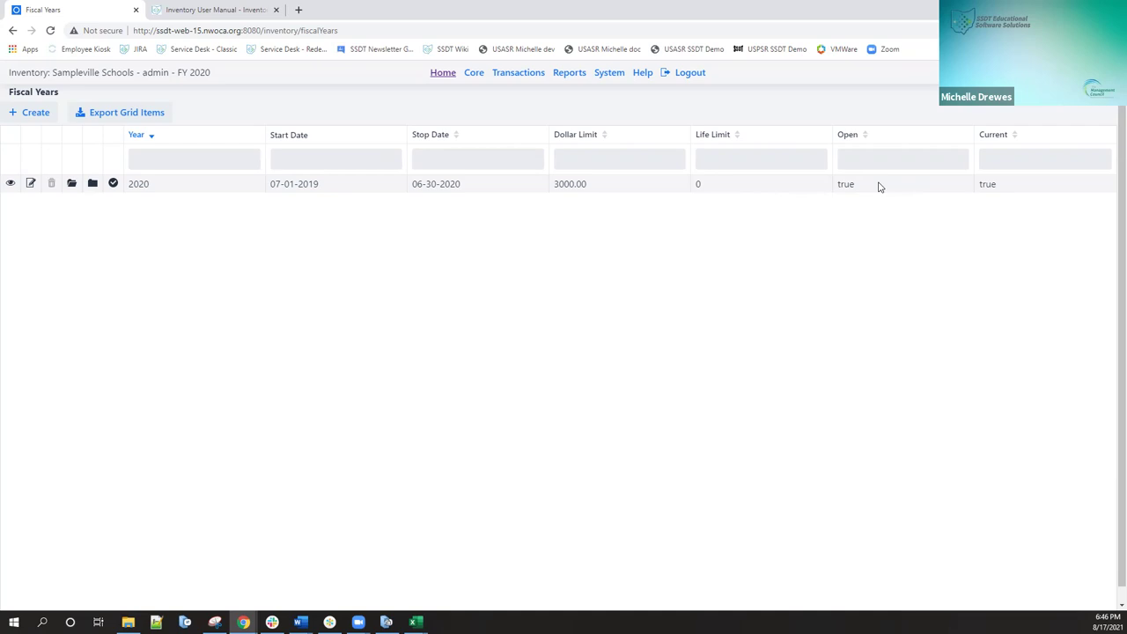
left_click(470, 74)
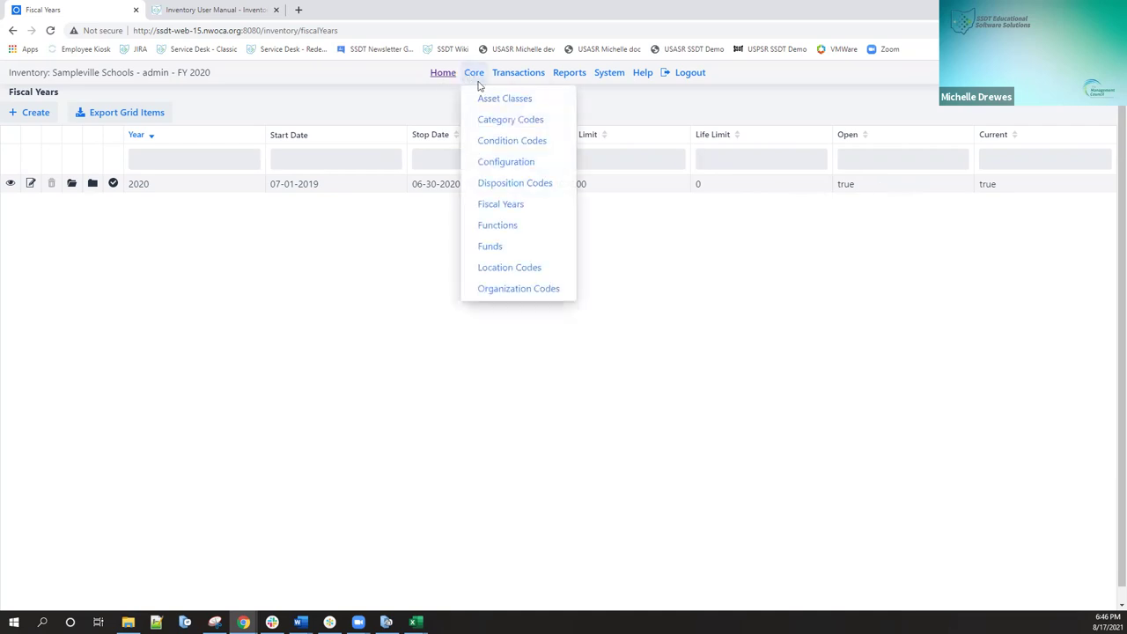
left_click(507, 164)
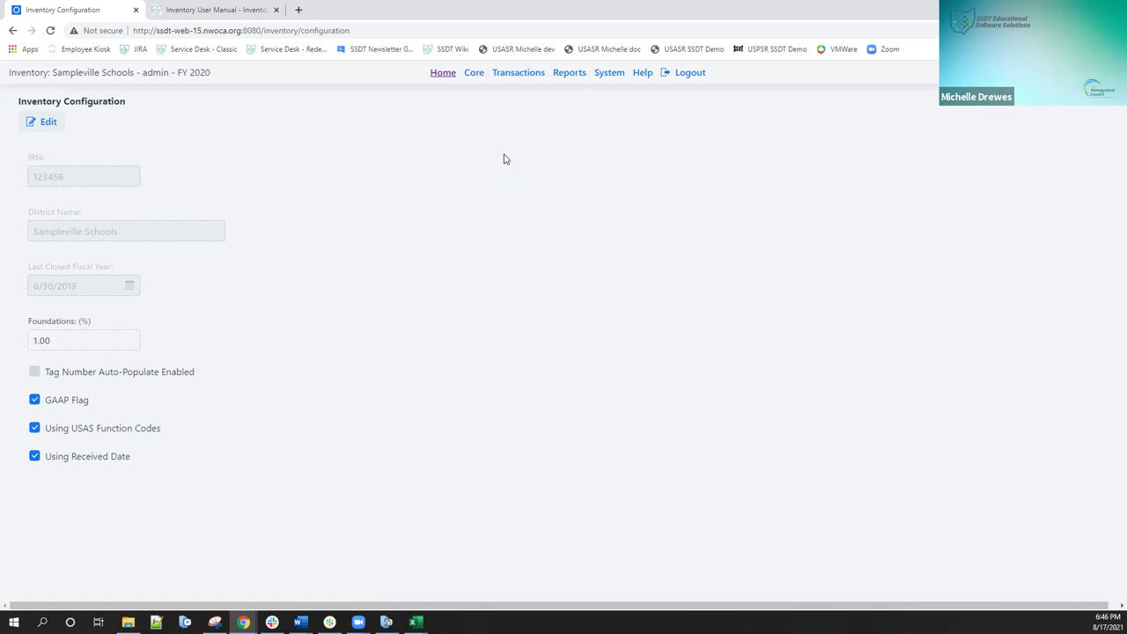
- Review the Category Codes grid with its useful life, insurance class and asset class columns
mouse_move(465, 77)
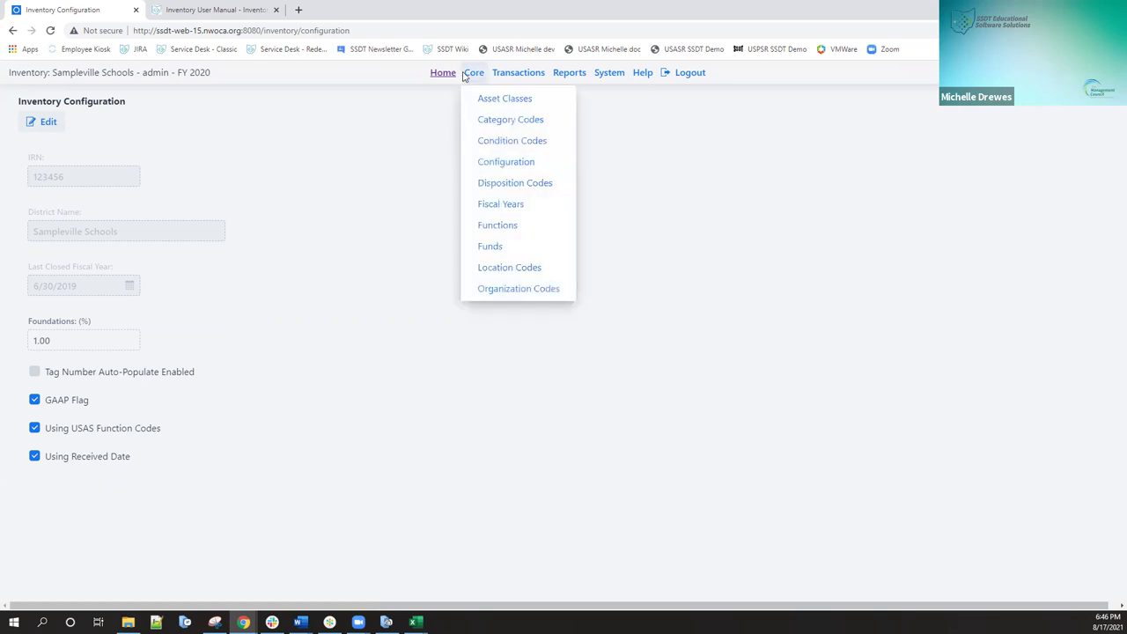
left_click(501, 123)
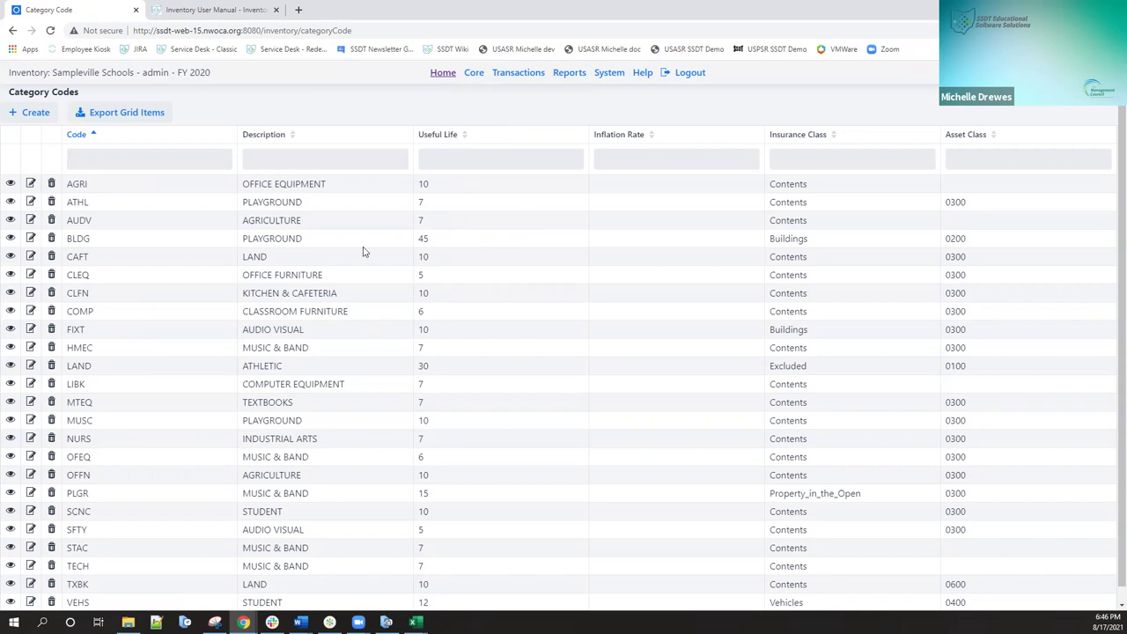
left_click(473, 79)
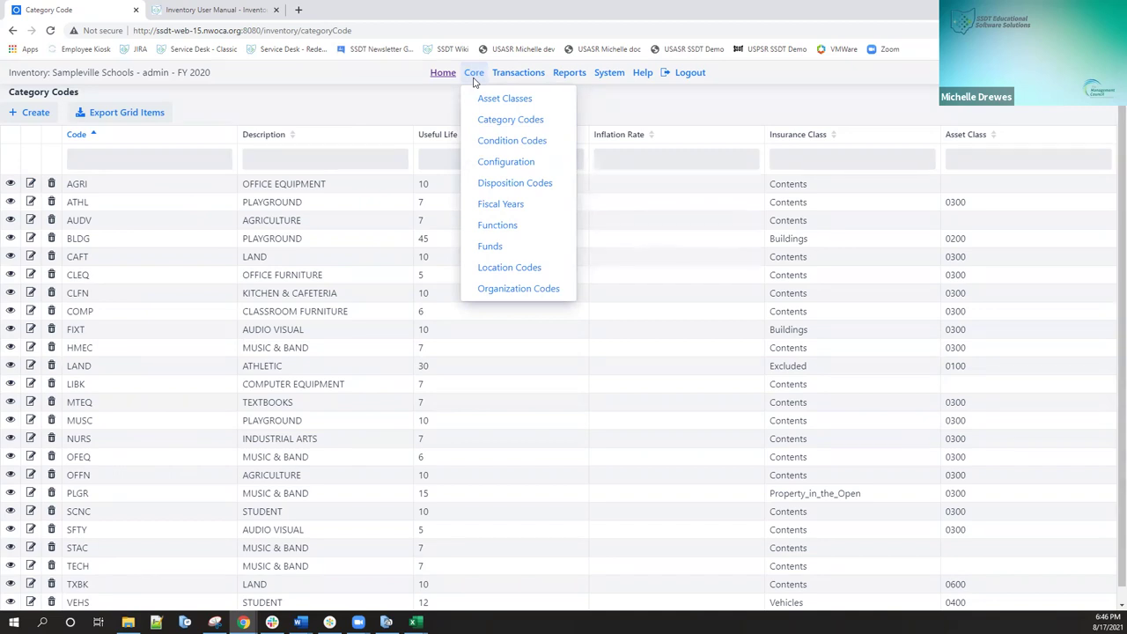
- Switch to the Inventory User Manual and view its Core chapter and the Fiscal Years page
left_click(245, 11)
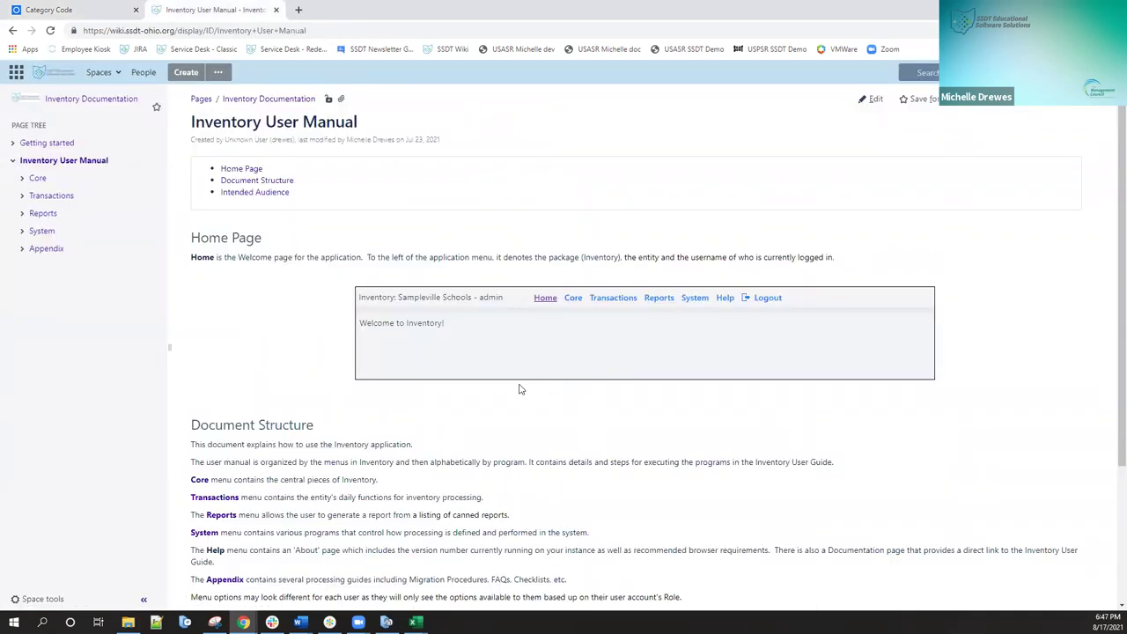
scroll(519, 390, "down", 1)
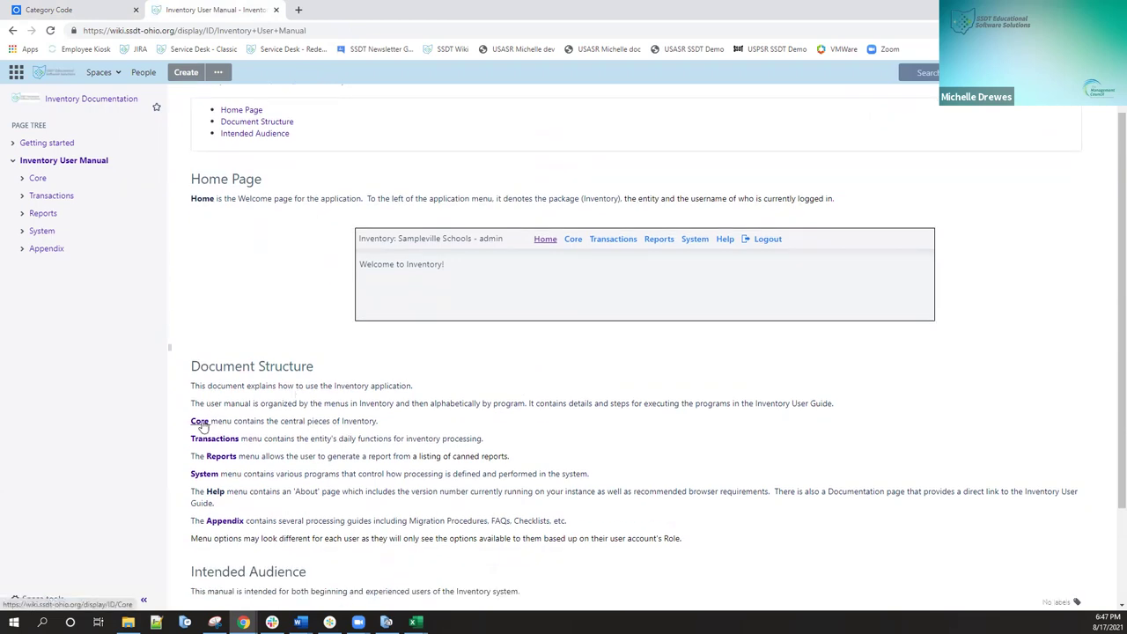
left_click(39, 184)
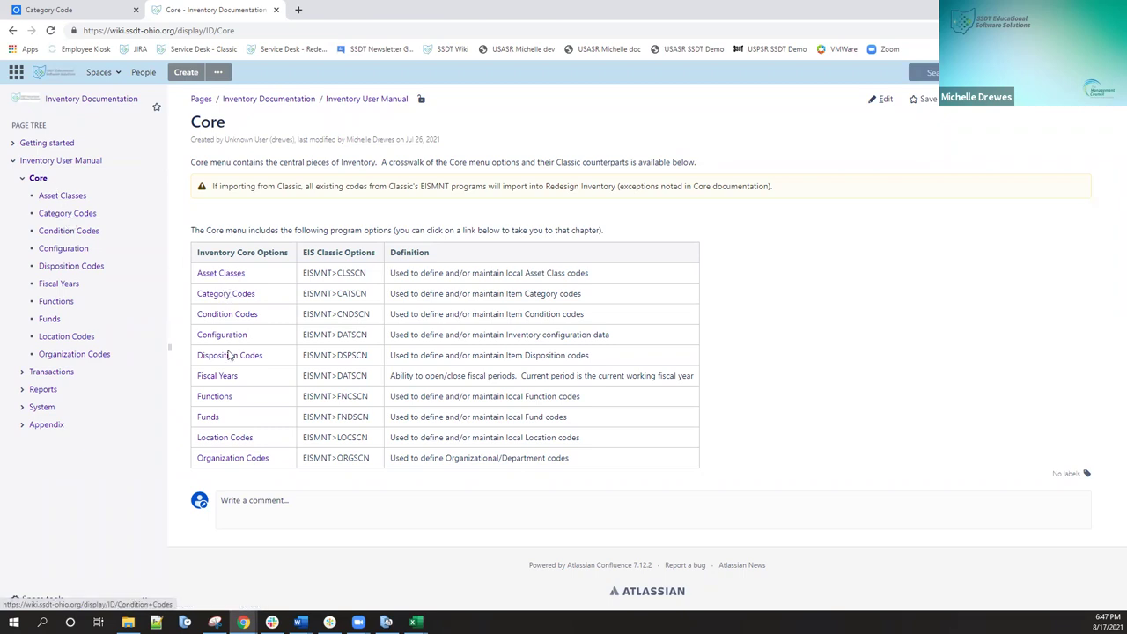
left_click(217, 376)
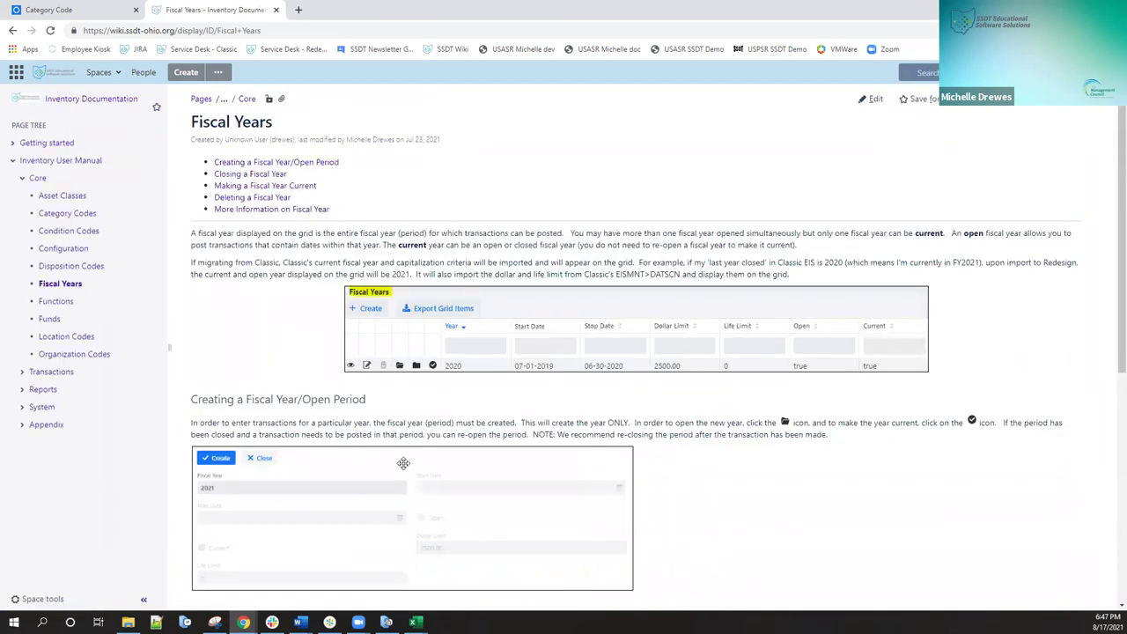
- Check the available transaction options in the inventory application and view the Transactions chapter of the user manual
left_click(89, 13)
mouse_move(473, 80)
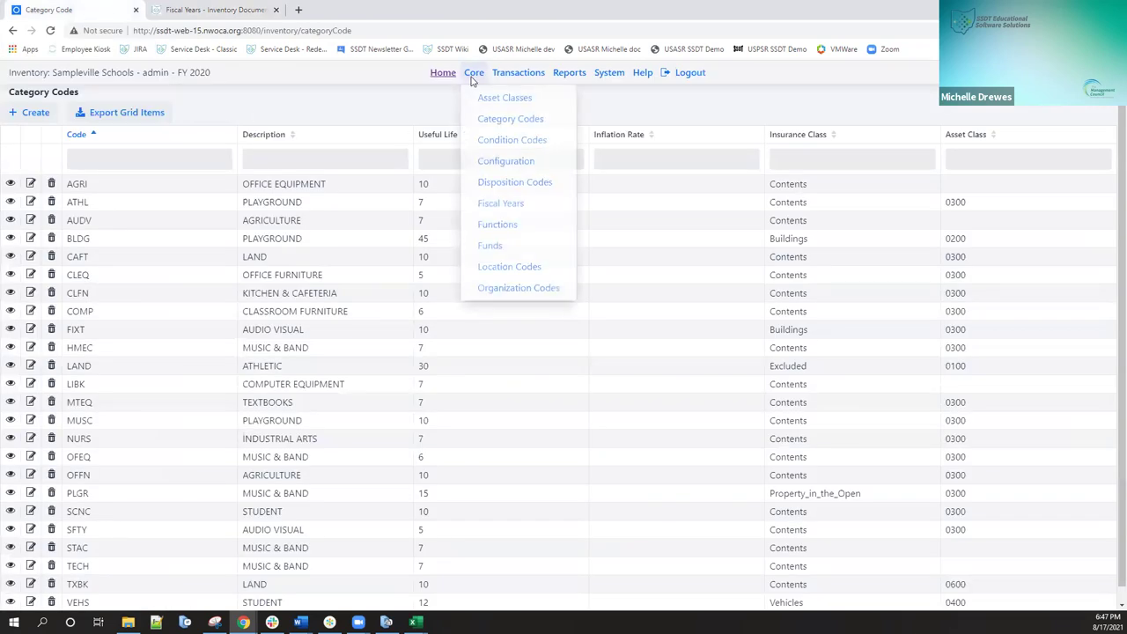
mouse_move(516, 80)
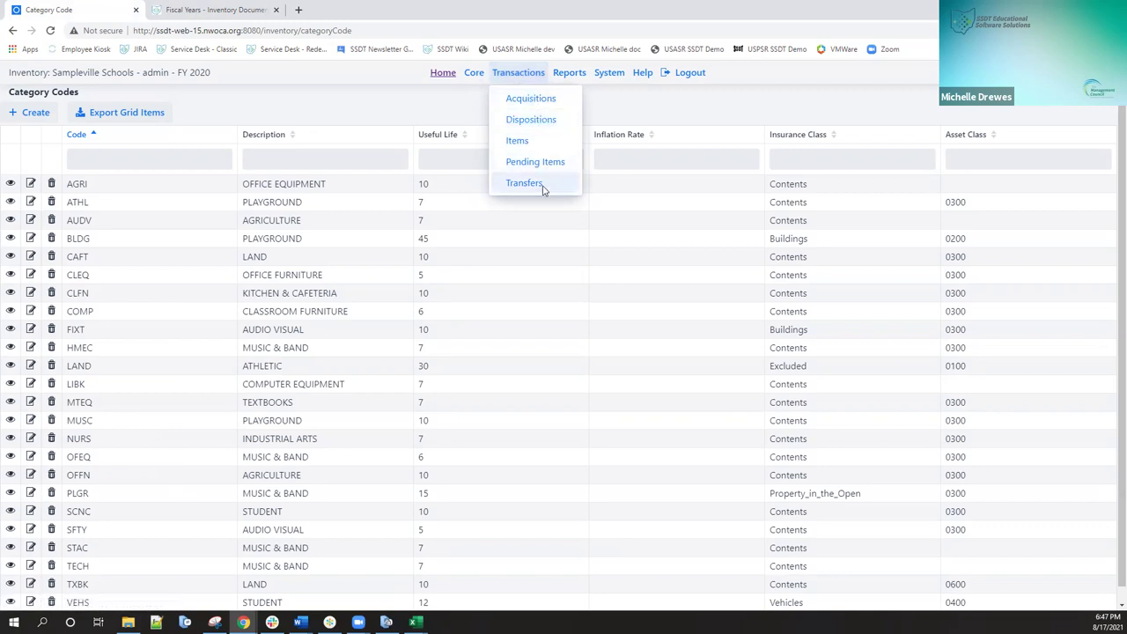
left_click(216, 10)
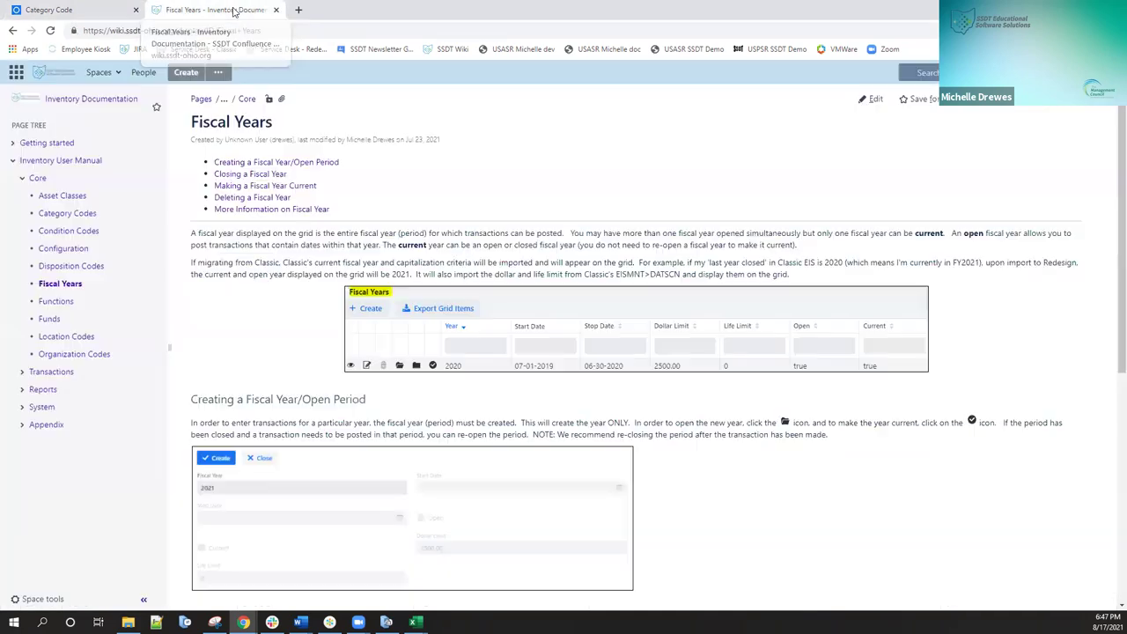
left_click(49, 372)
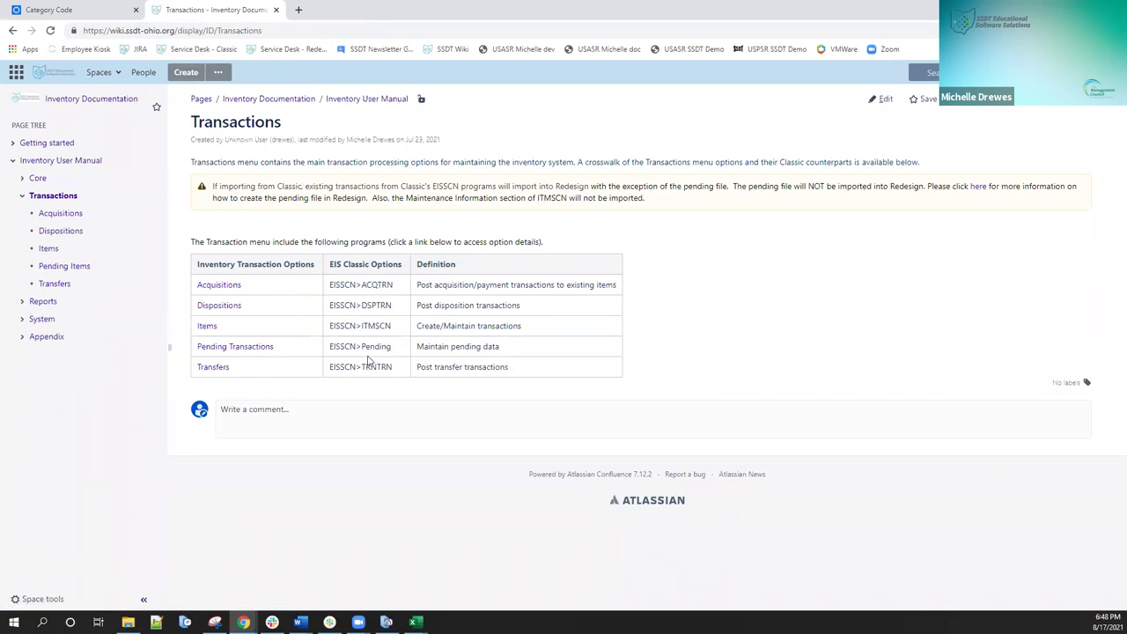
- Show the Items grid in the inventory application, filter its Capitalized column by TRUE and clear that filter
left_click(86, 10)
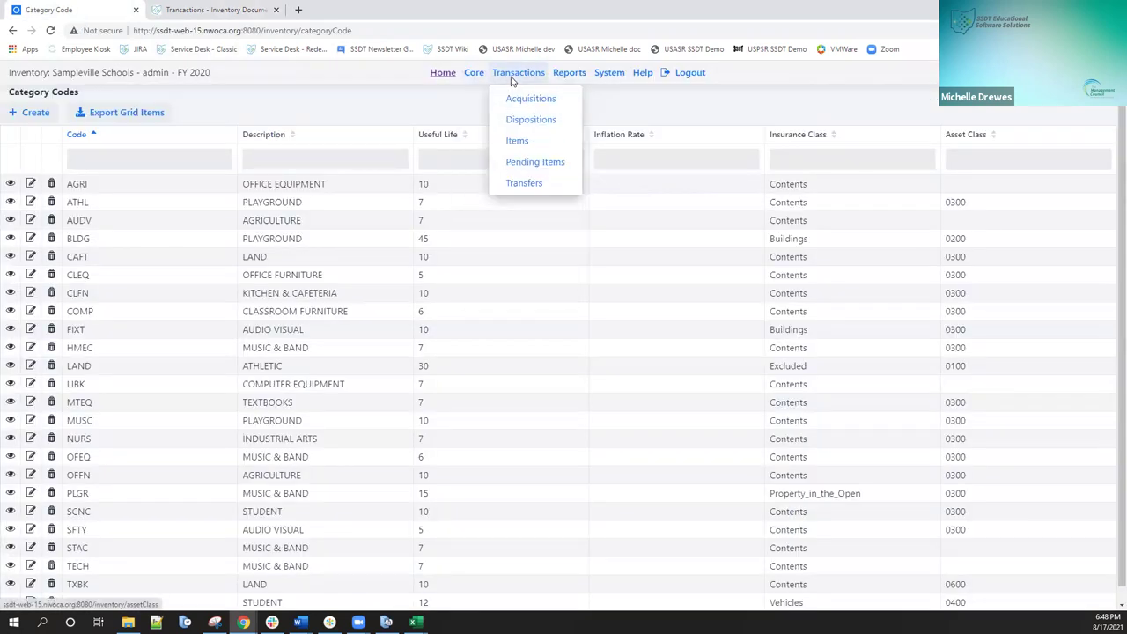
left_click(518, 142)
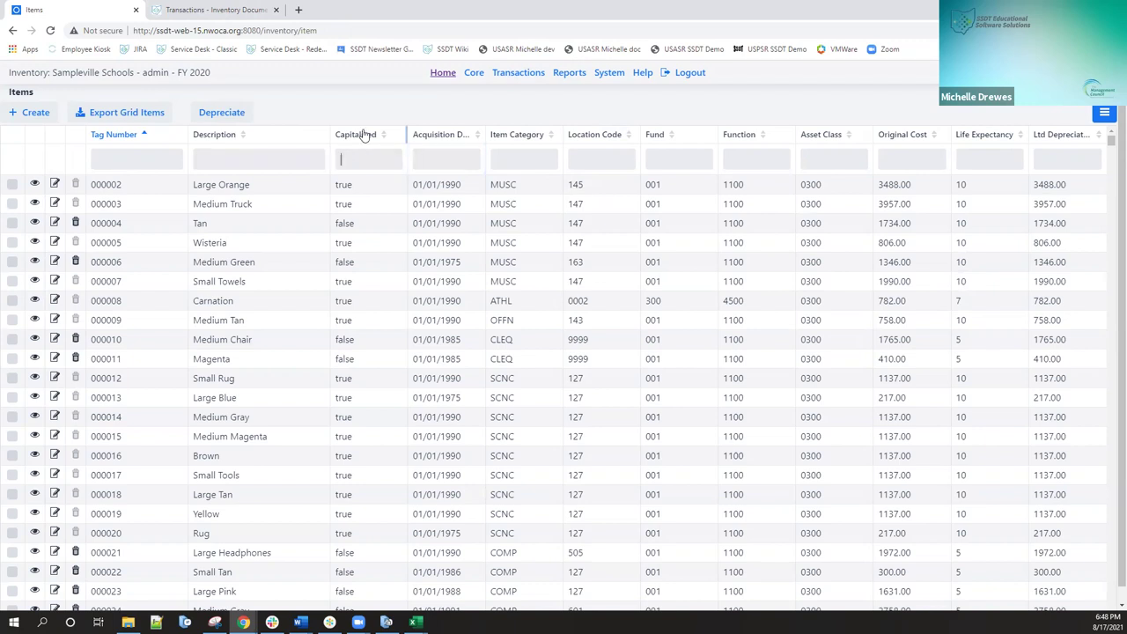
type("TR")
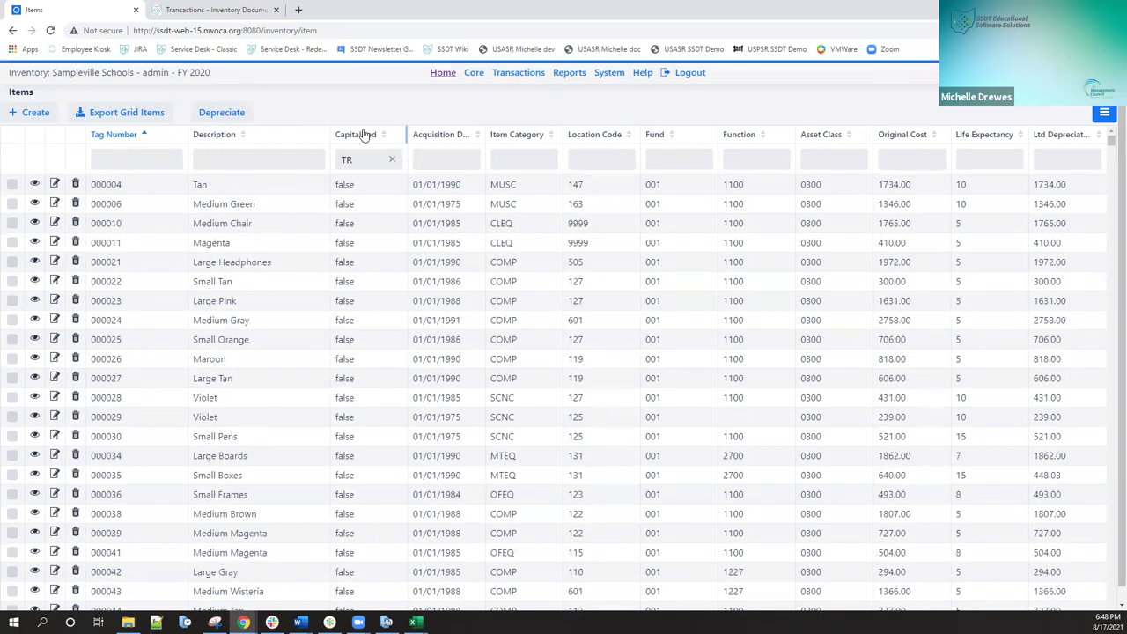
type("UE")
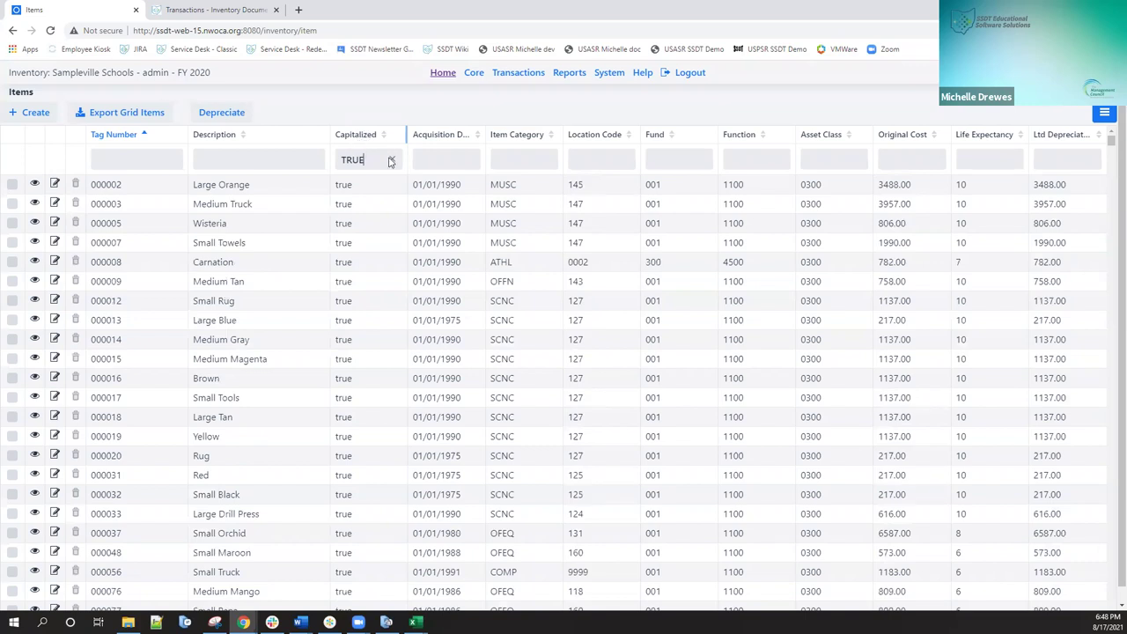
left_click(393, 160)
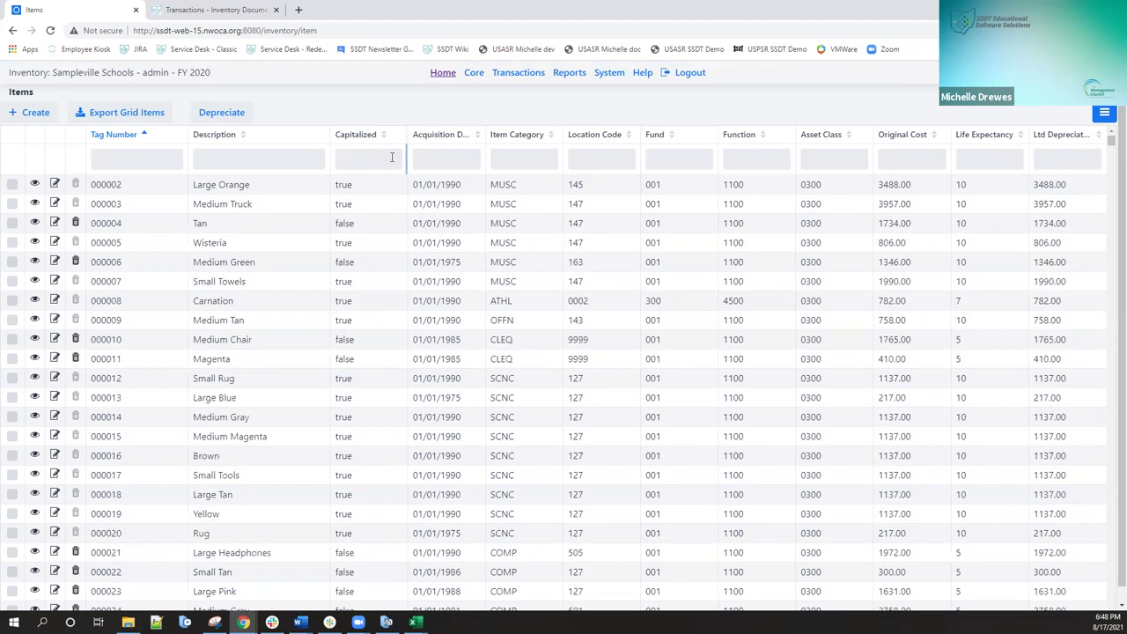
- Filter the Items grid by item category SC and clear the filter again
left_click(519, 160)
type("SC")
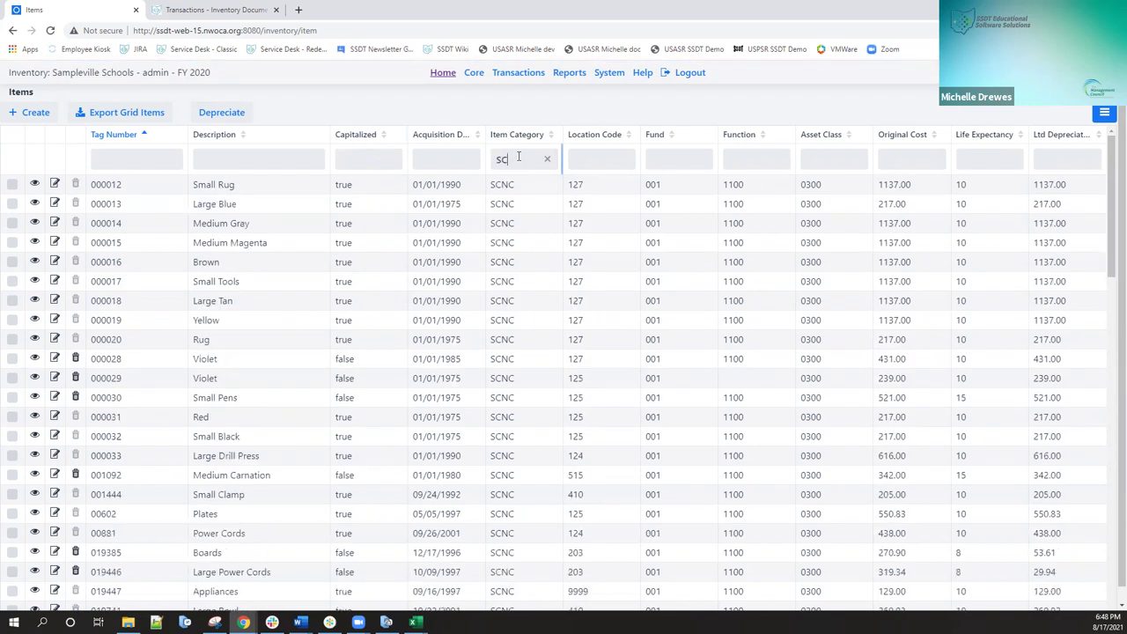
key("BackSpace")
key("BackSpace")
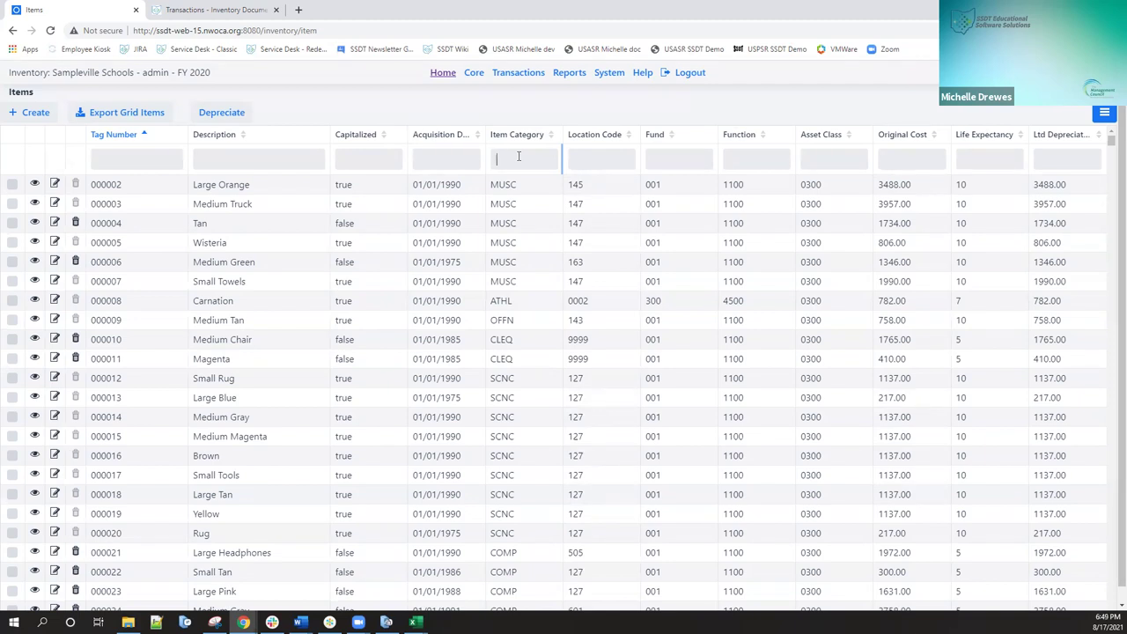
- Remove the Item Category column from the Items grid
left_click(1105, 117)
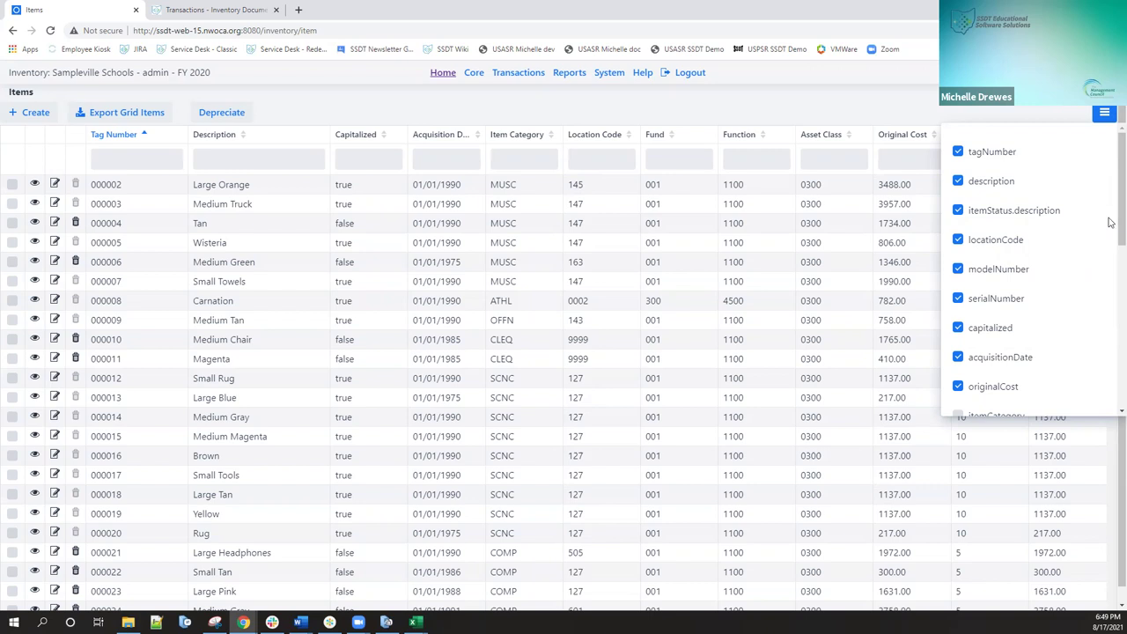
scroll(1112, 241, "down", 1)
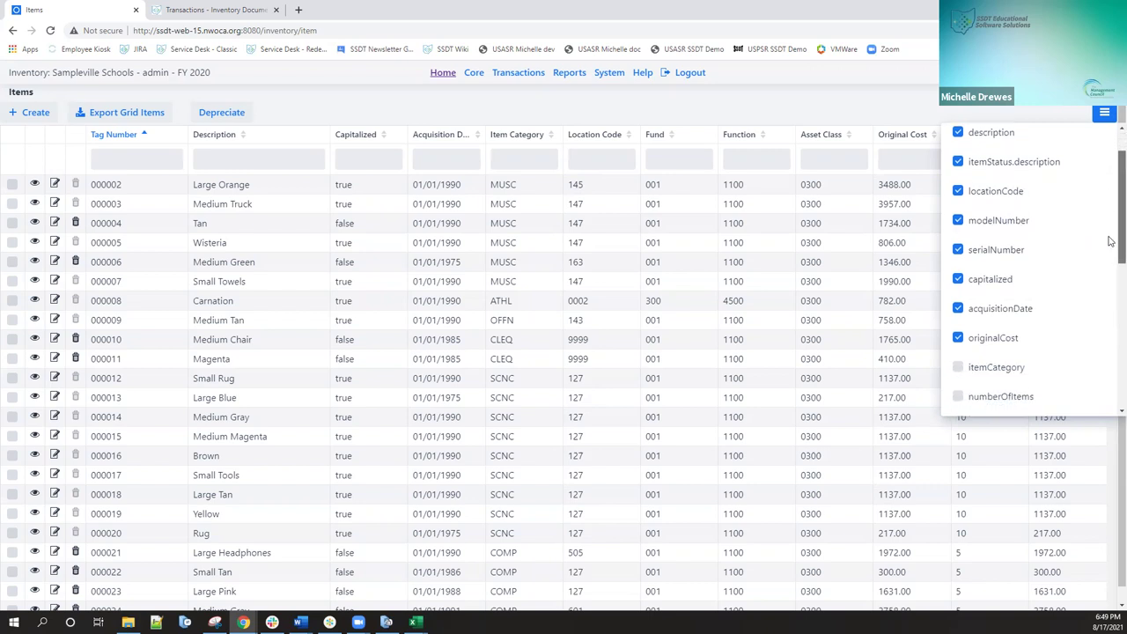
scroll(1111, 242, "down", 2)
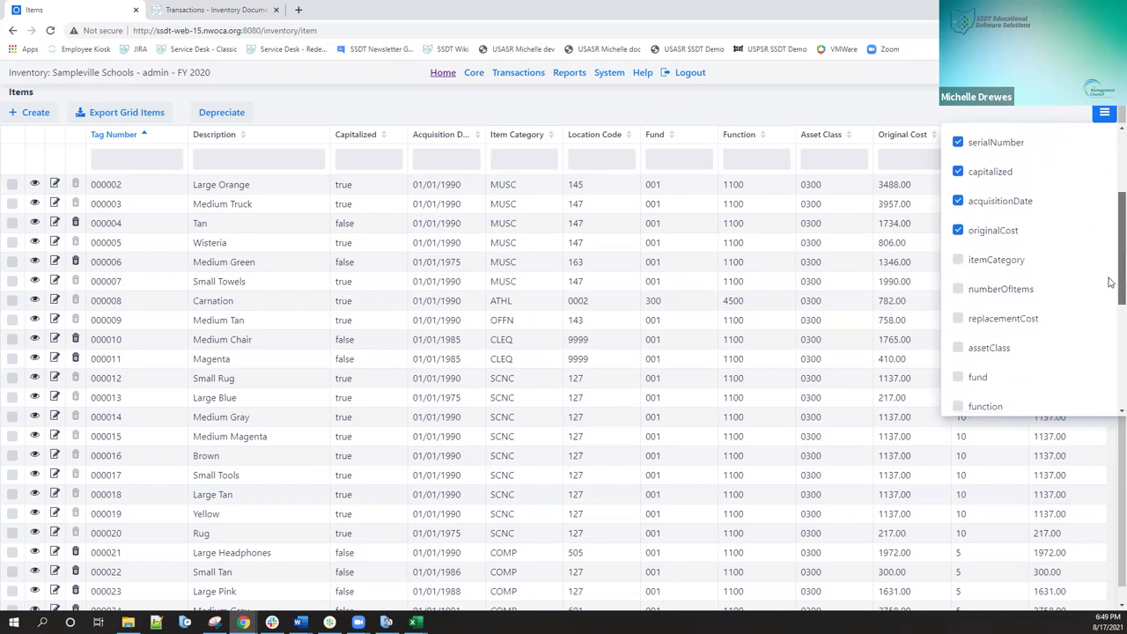
scroll(1108, 289, "down", 1)
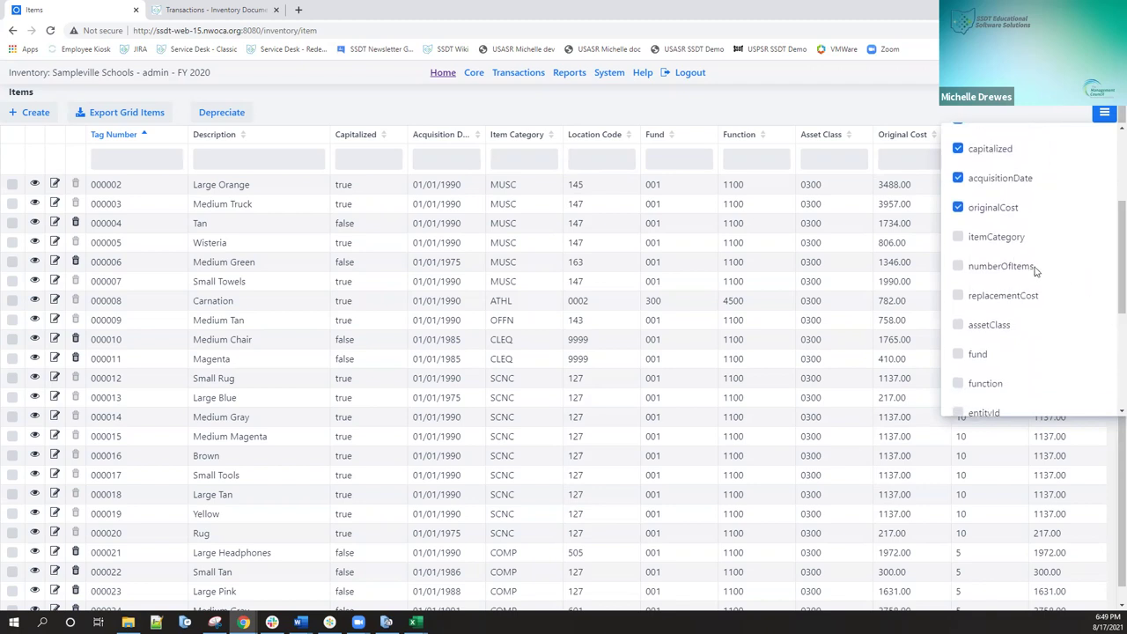
left_click(959, 239)
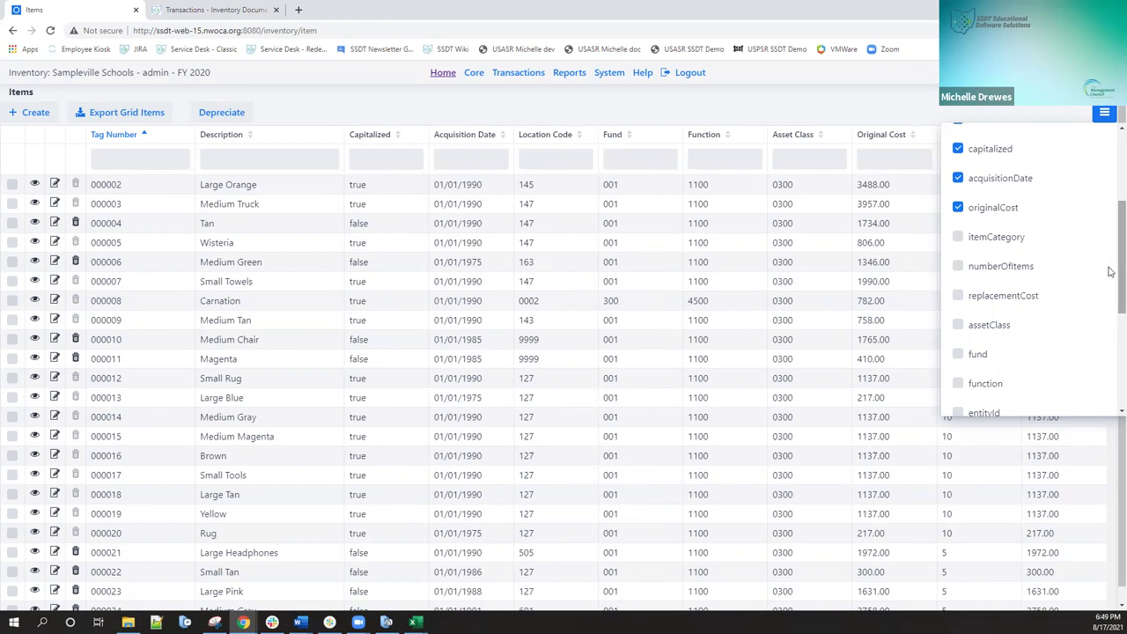
- Add the Number Of Items column to the Items grid, remove it again and close the column chooser
left_click(959, 267)
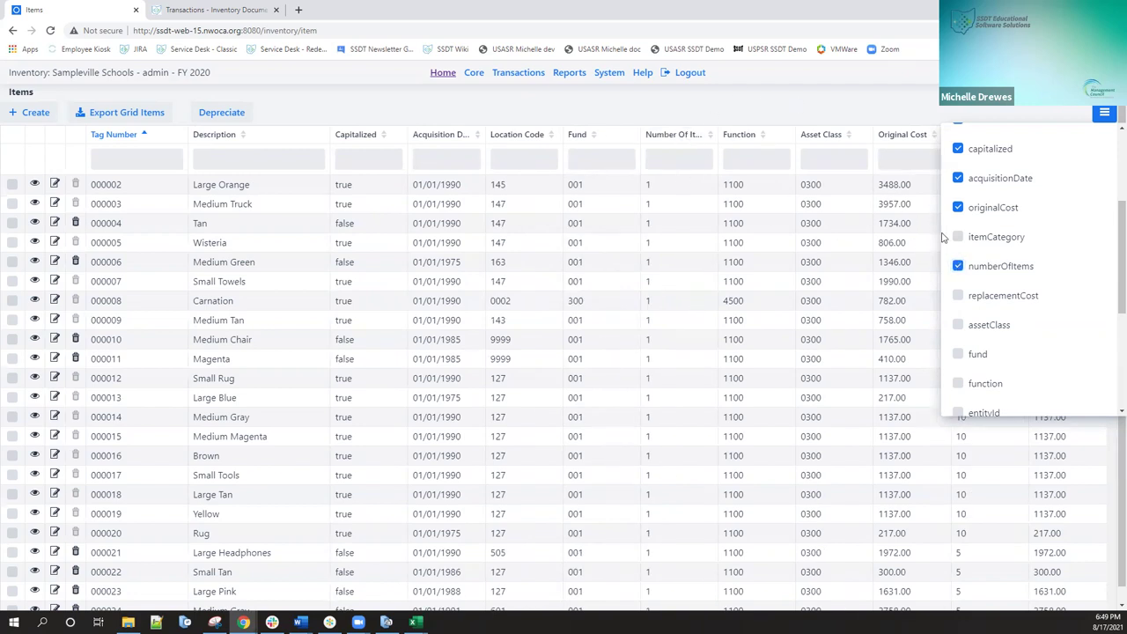
left_click(959, 267)
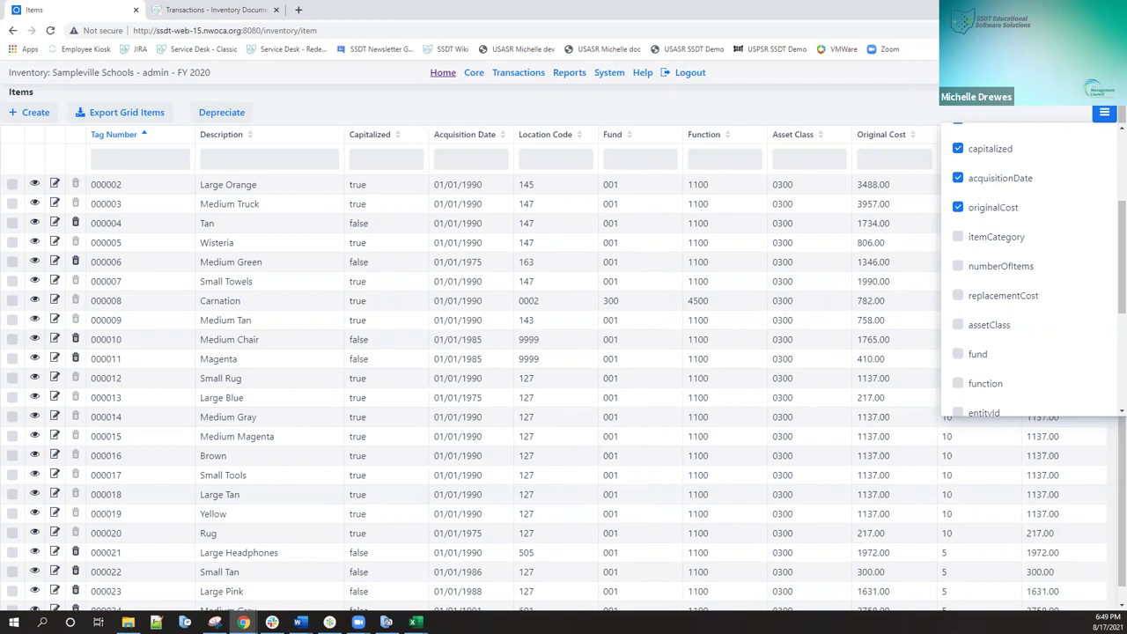
key("Escape")
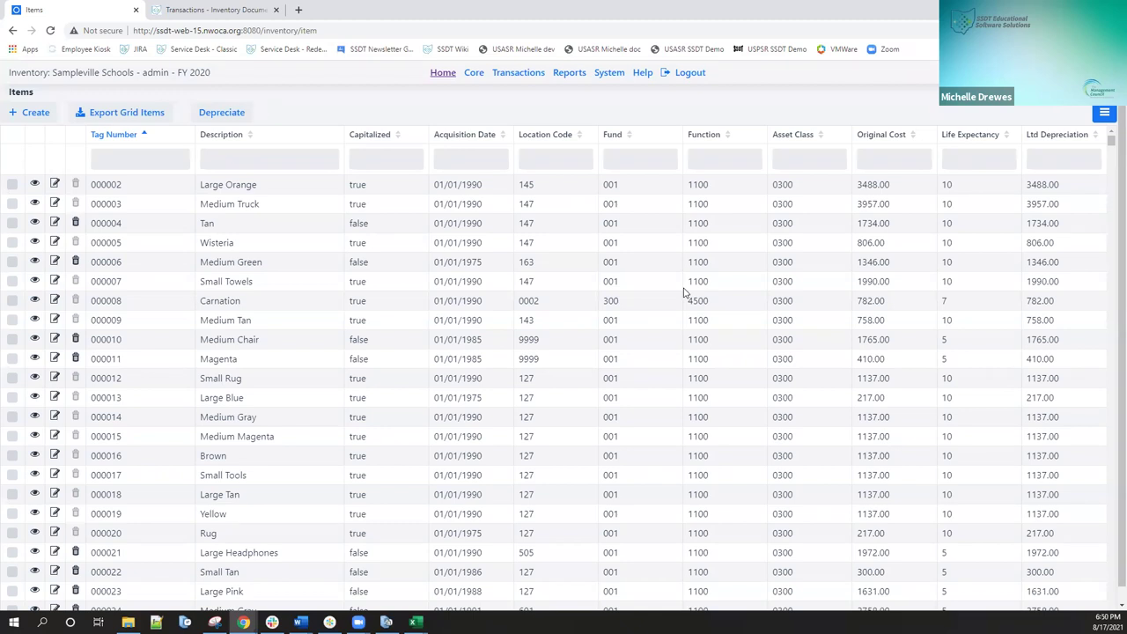
left_click(515, 76)
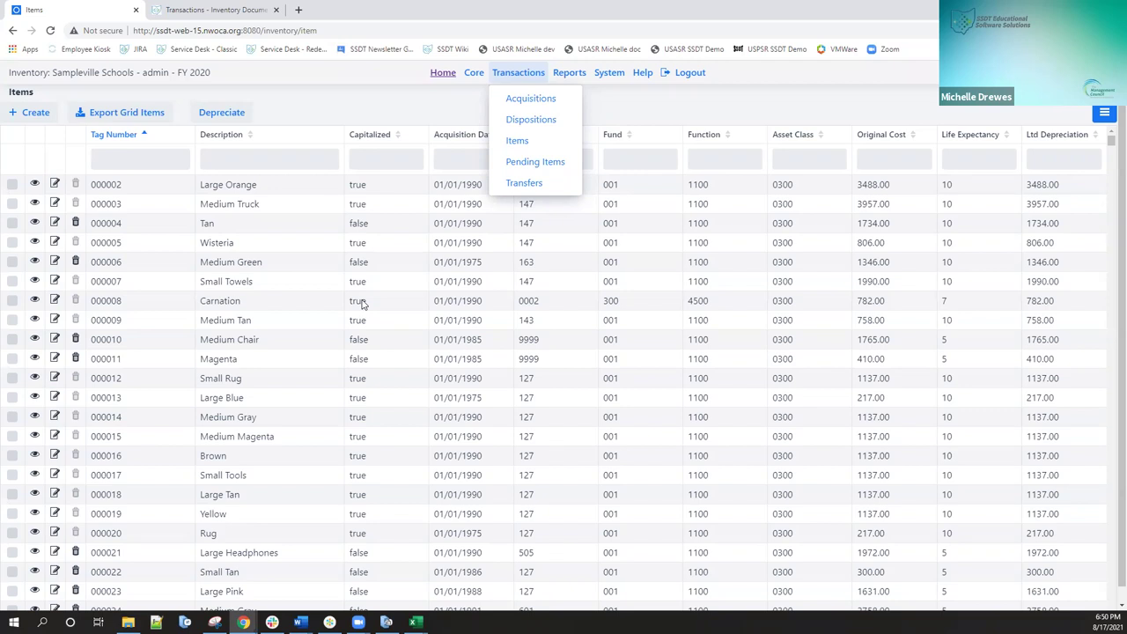
key("Left")
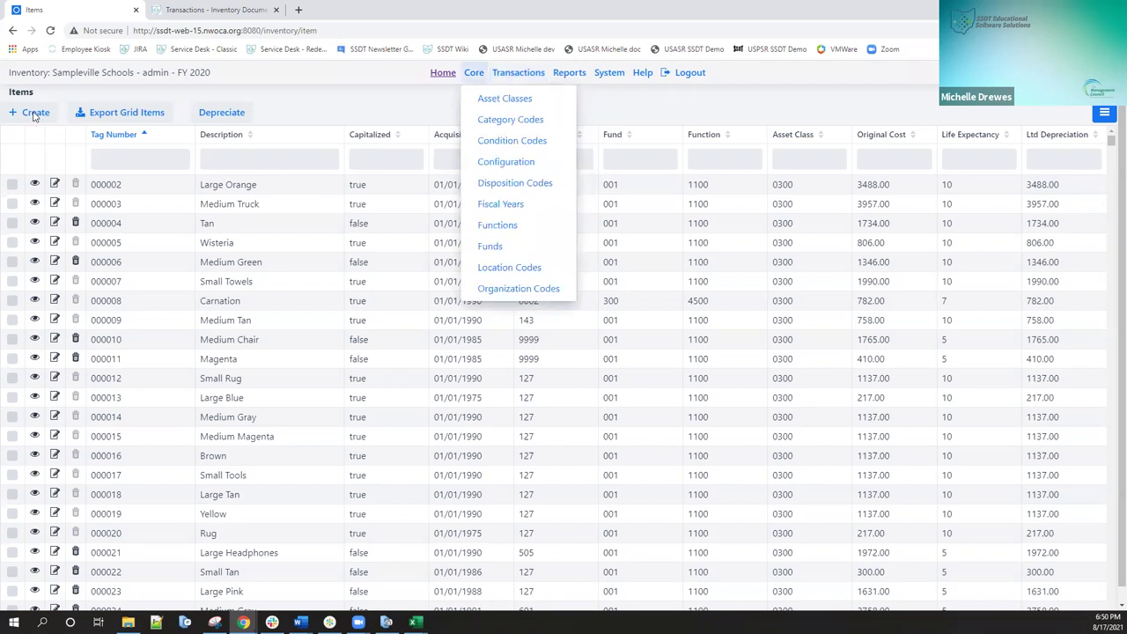
key("Escape")
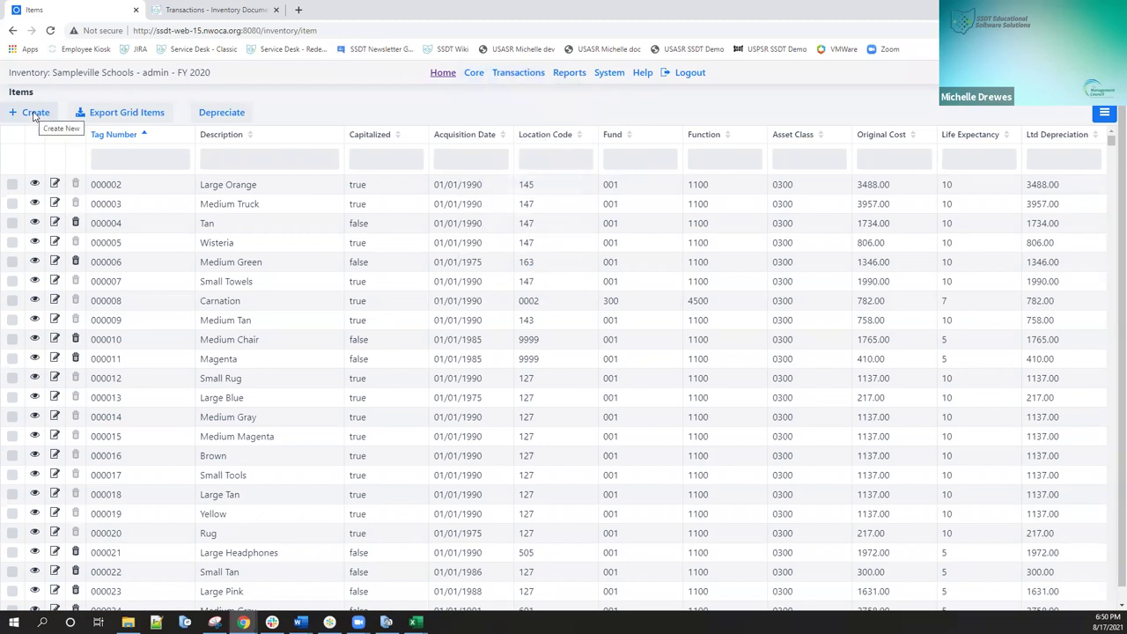
- Start a new item from the pending item with INV# 0144055, found by its PO number, and continue to its details with tag number 191011
left_click(35, 114)
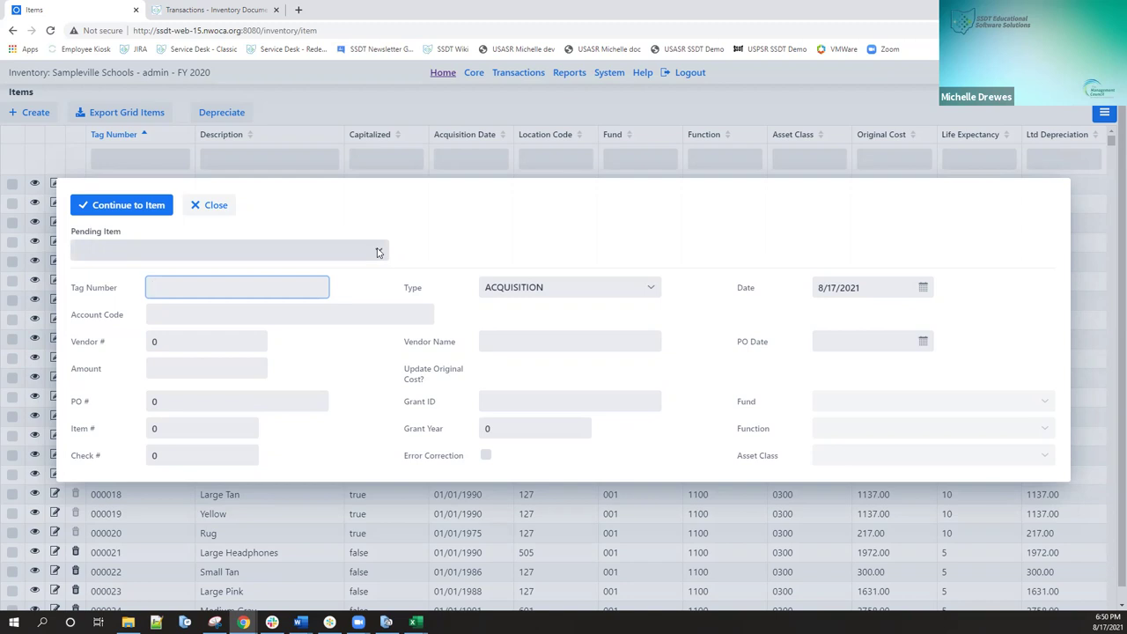
left_click(250, 252)
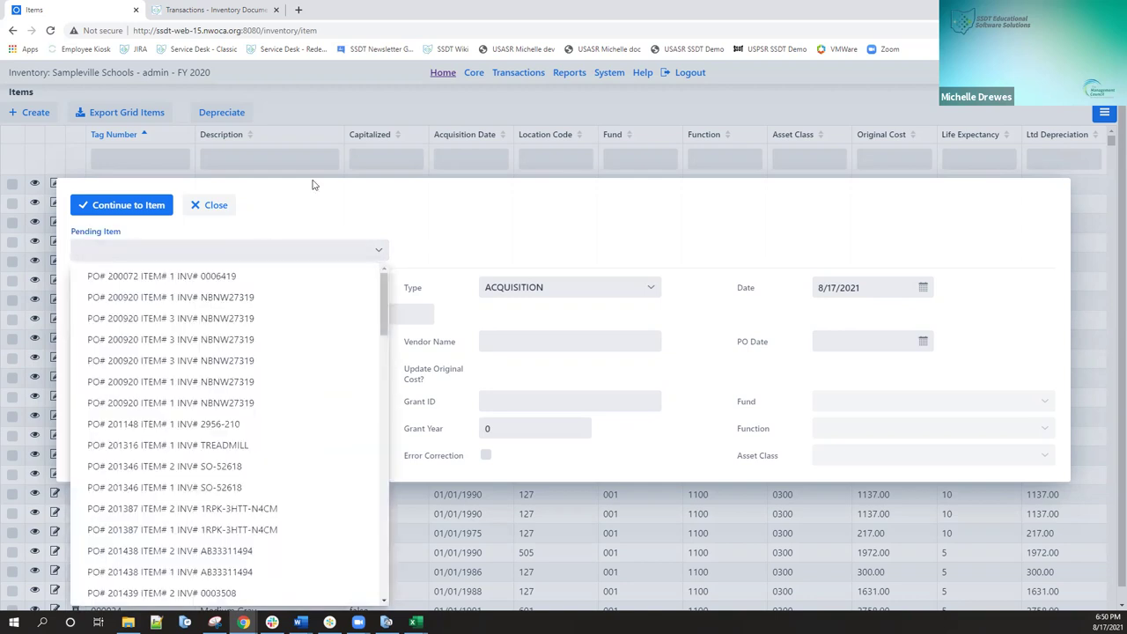
type("20")
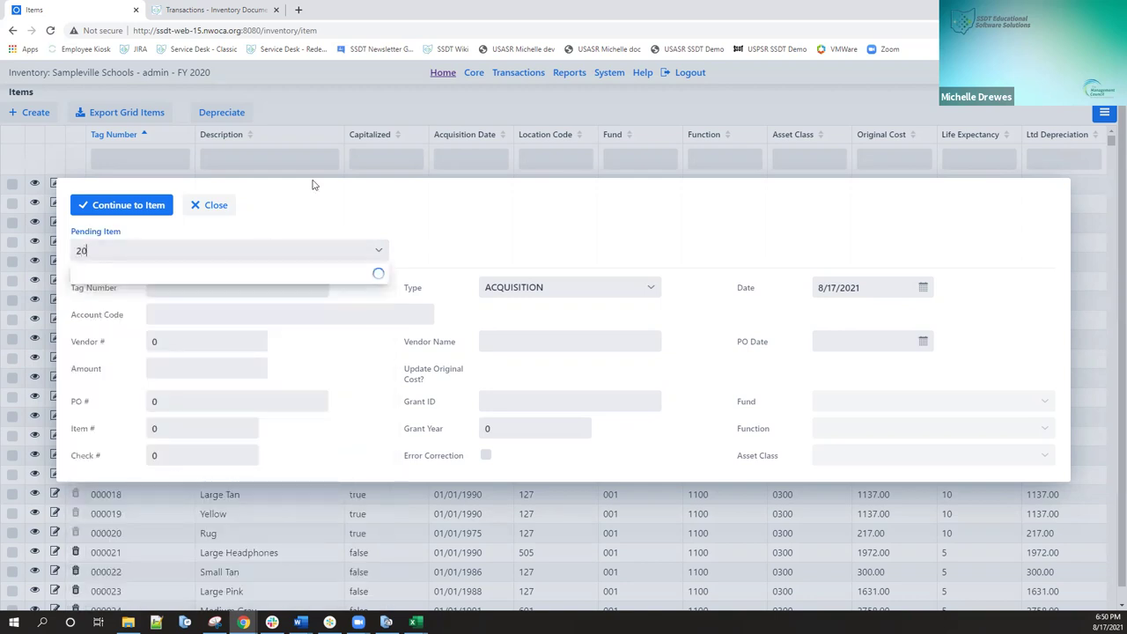
type("1586")
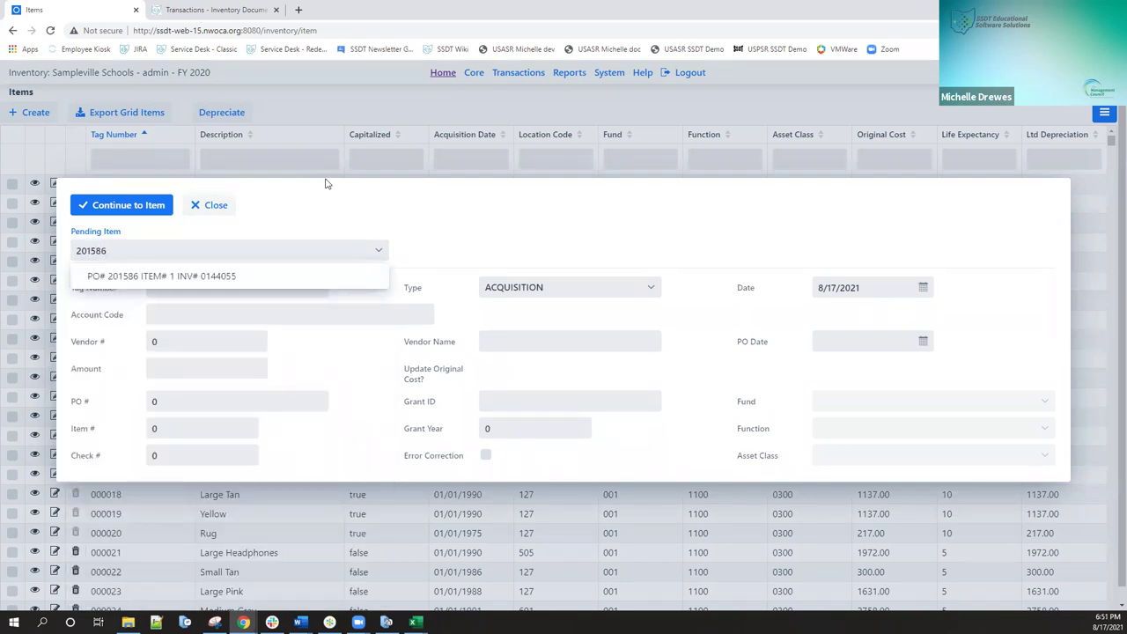
left_click(204, 277)
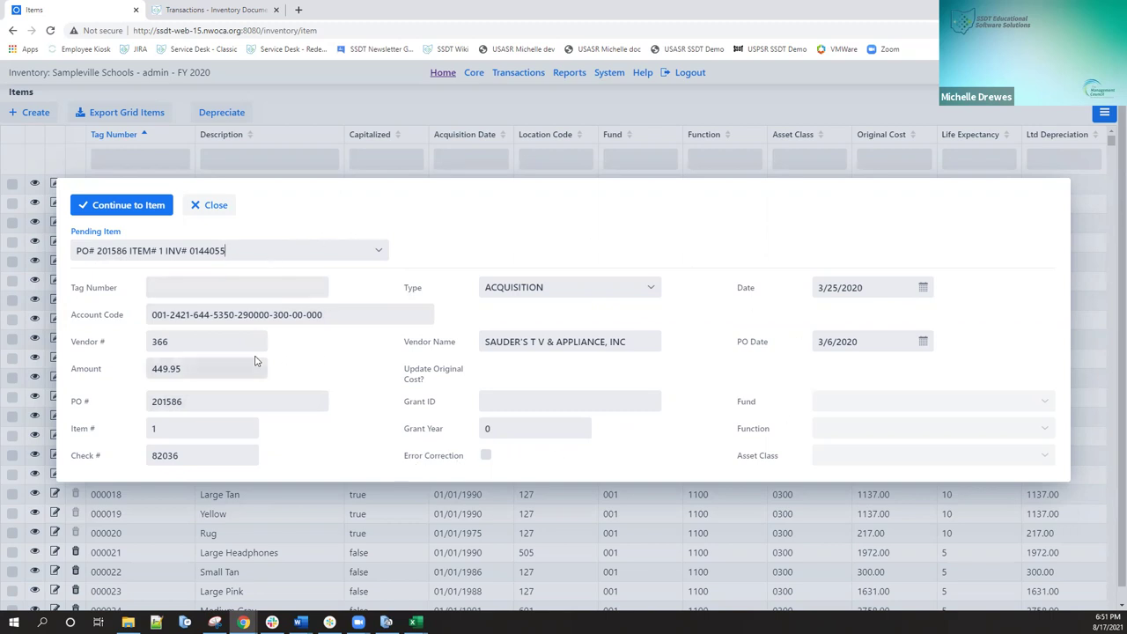
left_click(181, 286)
type("191011")
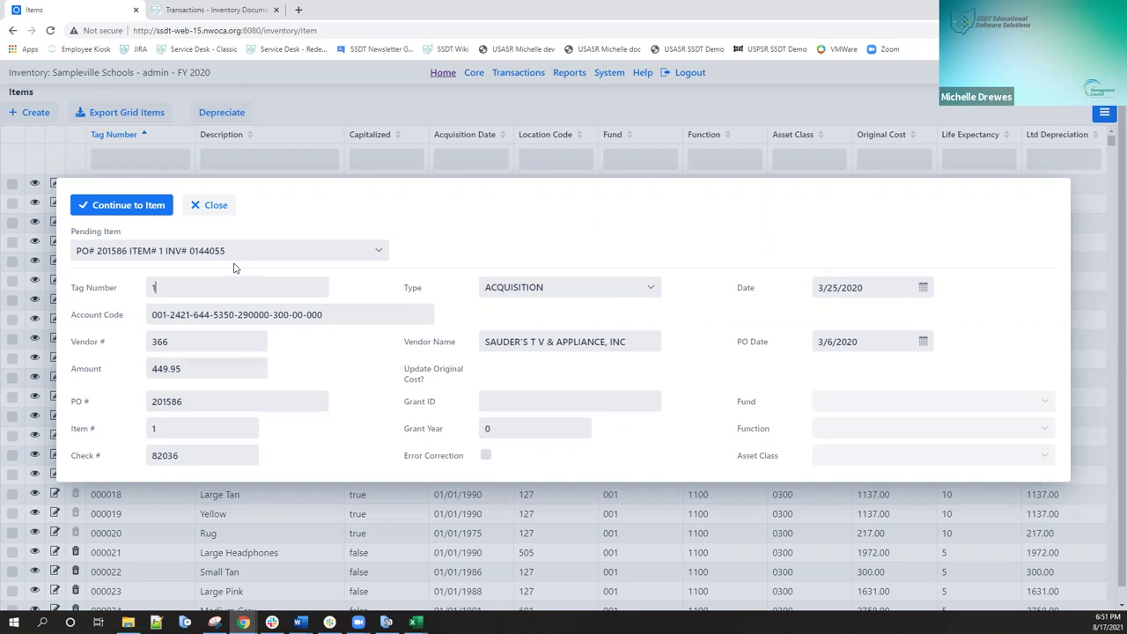
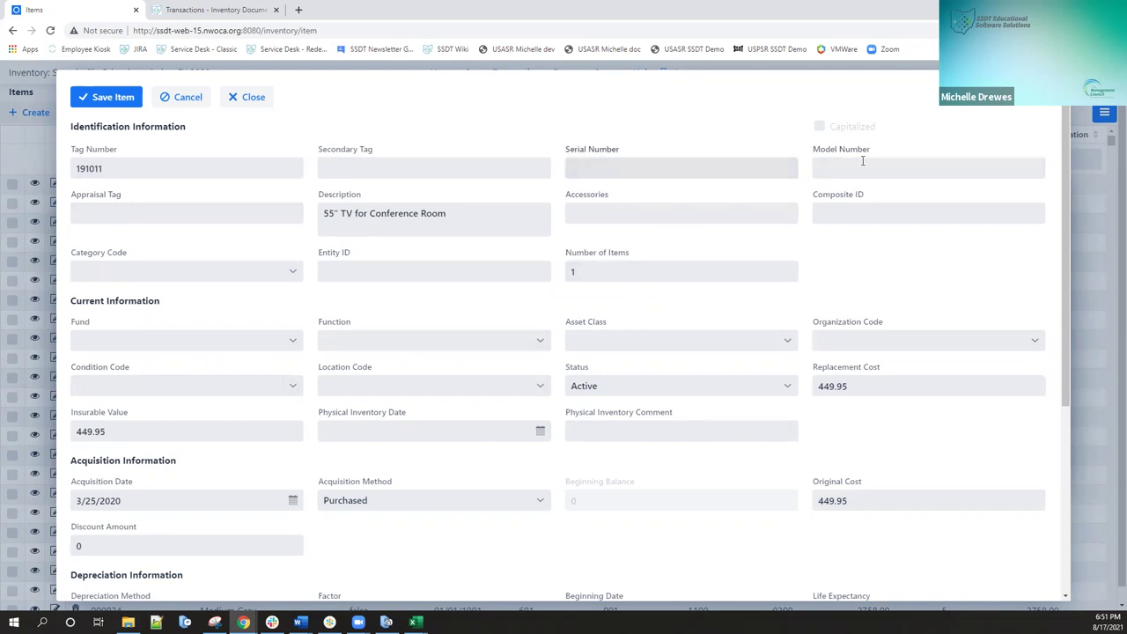
- Set the item's category to FIXT - AUDIO VISUAL, fund to 001 GENERAL, function to 1100 INSTRUCTION and location to EL - 003 - ELEMENTARY
left_click(294, 275)
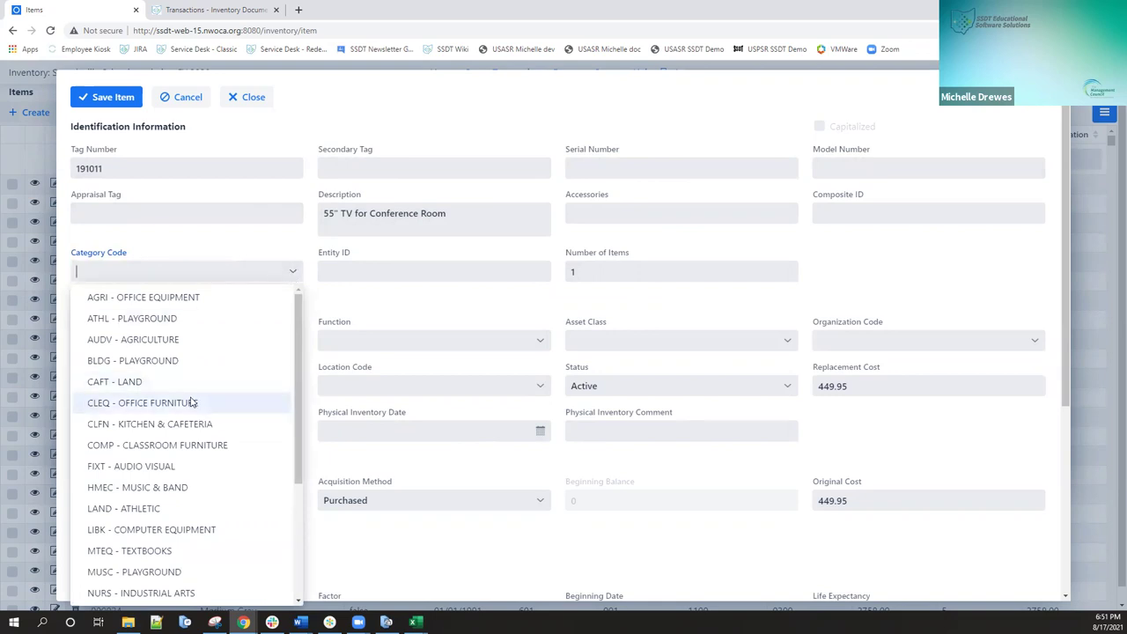
left_click(166, 467)
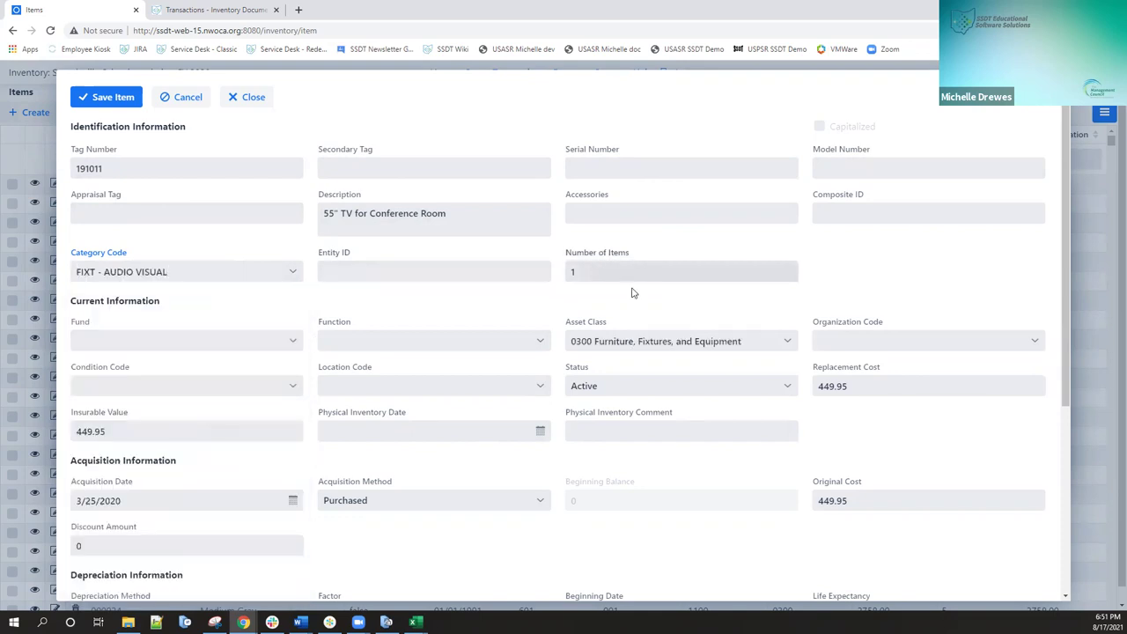
left_click(294, 343)
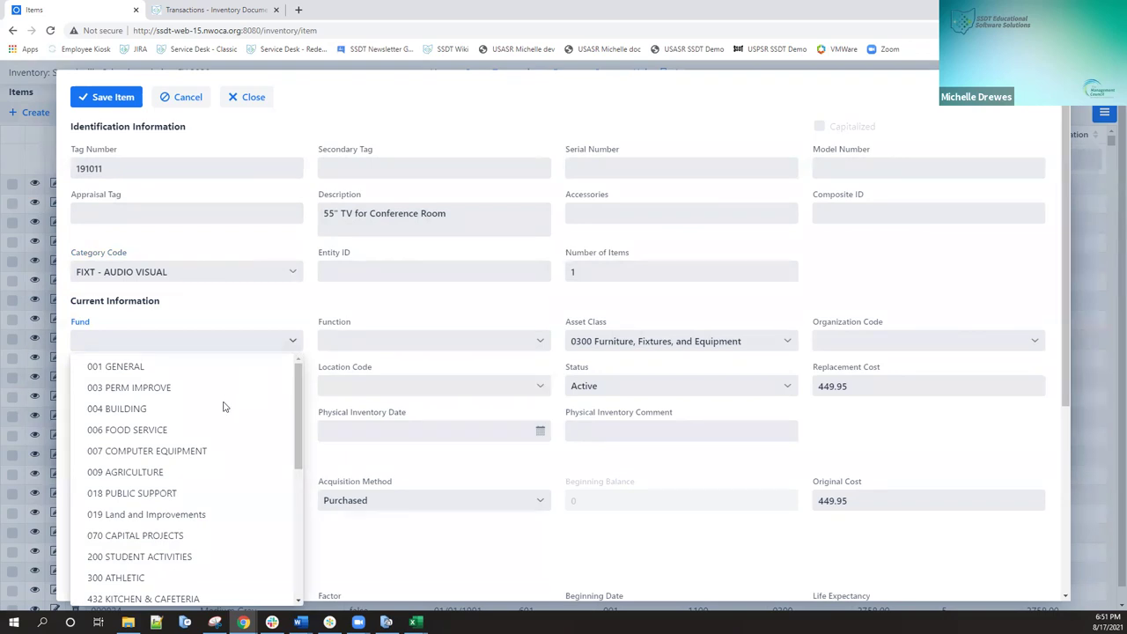
left_click(173, 368)
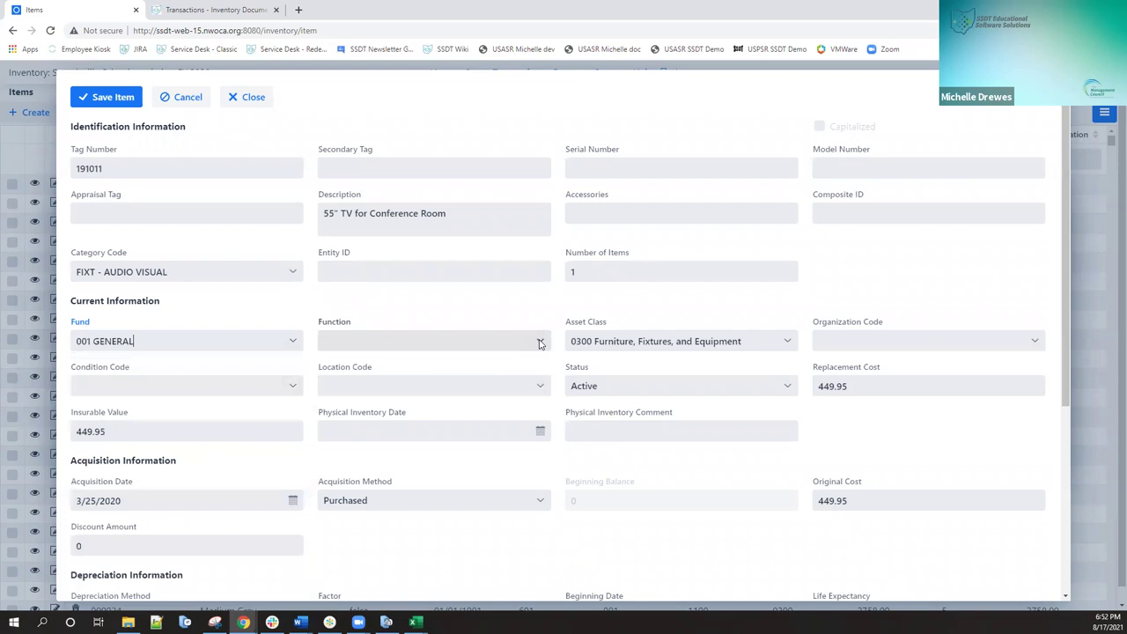
left_click(540, 343)
left_click(414, 368)
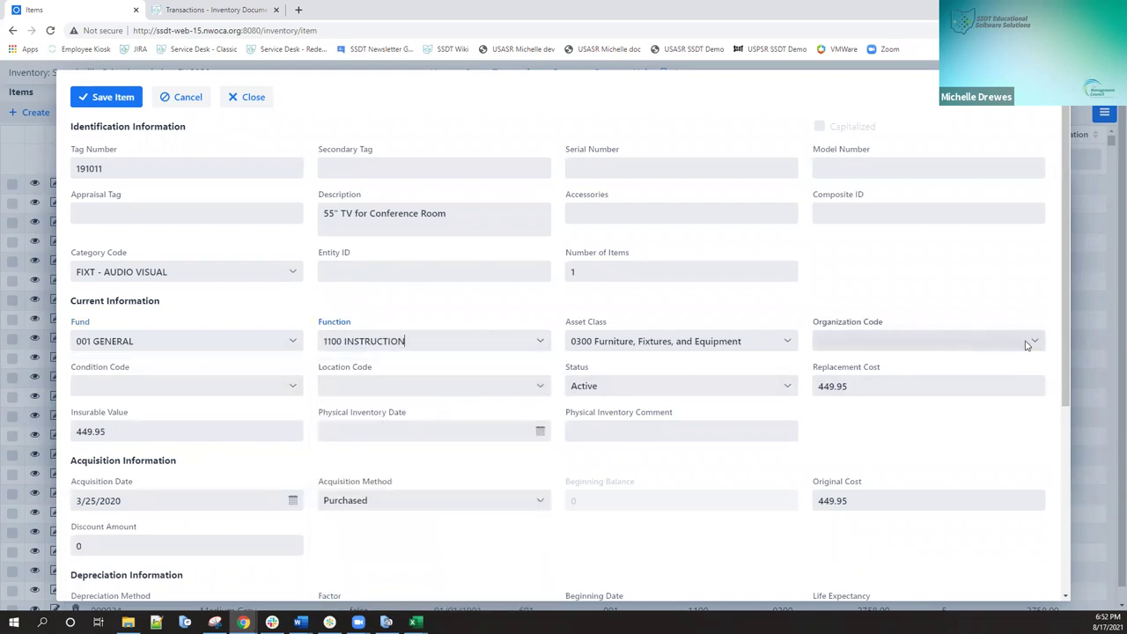
left_click(542, 388)
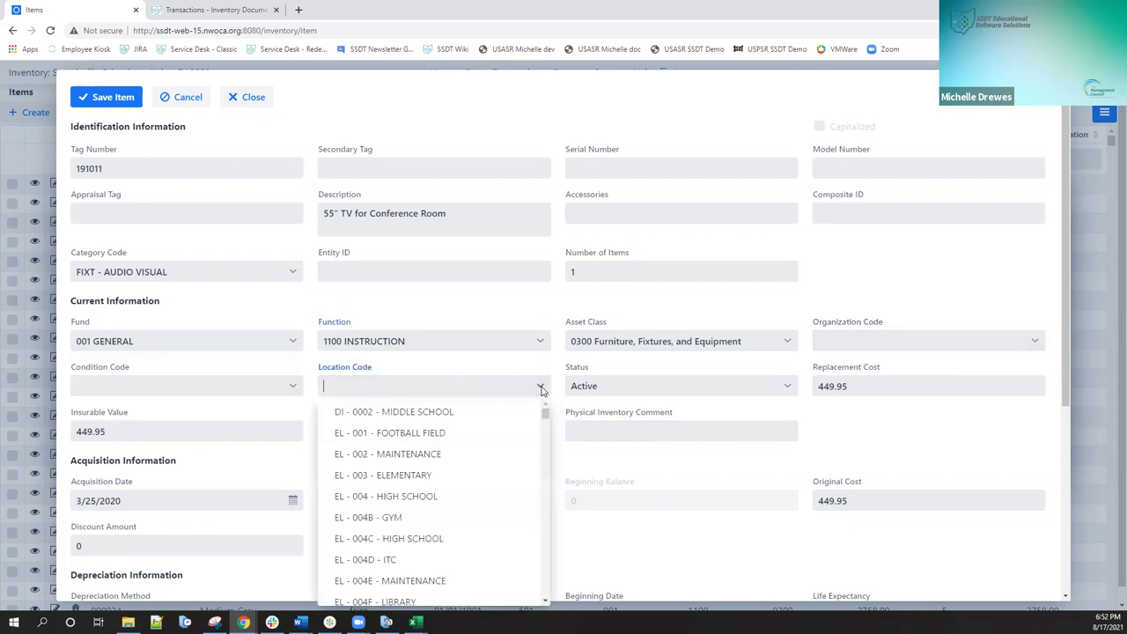
left_click(448, 484)
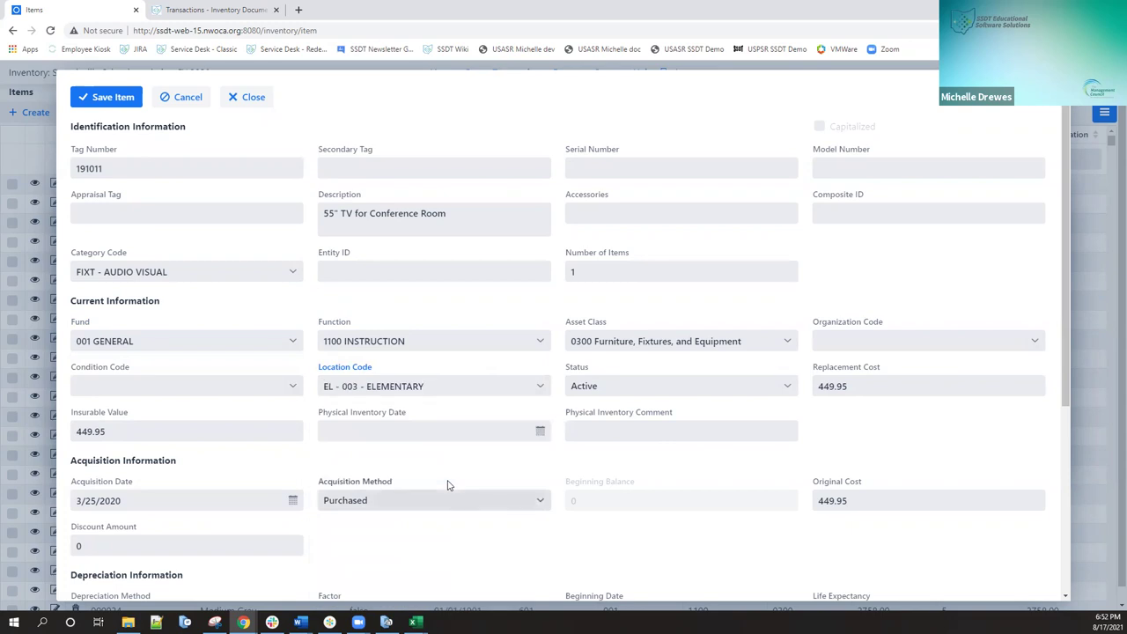
- Review the new item's acquisition, depreciation, lease and user-defined information
scroll(478, 456, "down", 1)
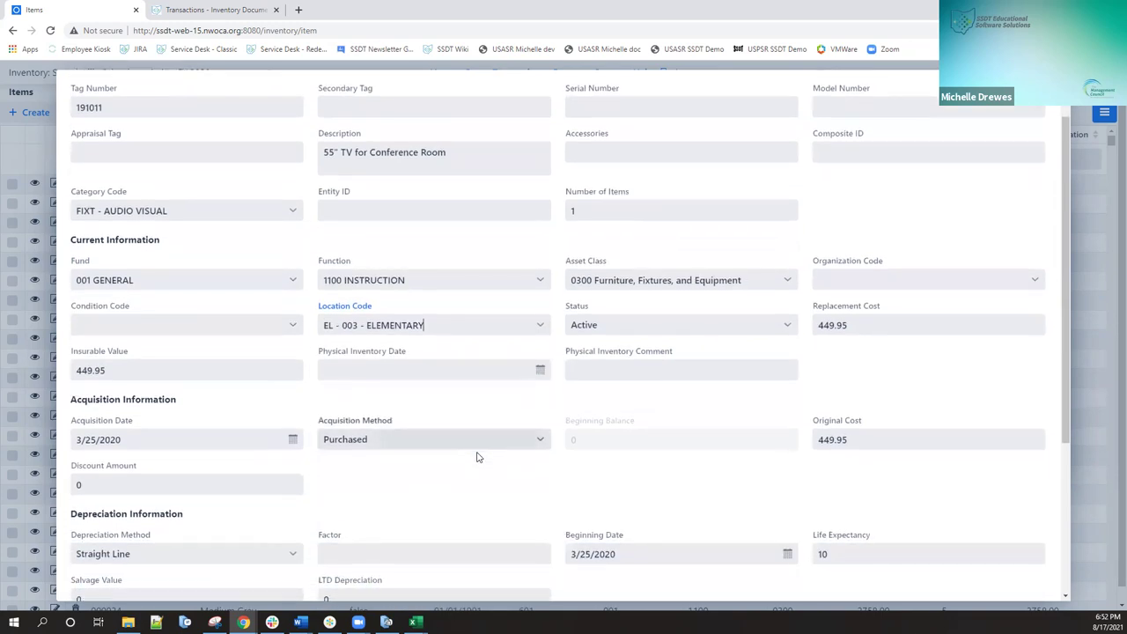
scroll(479, 456, "down", 2)
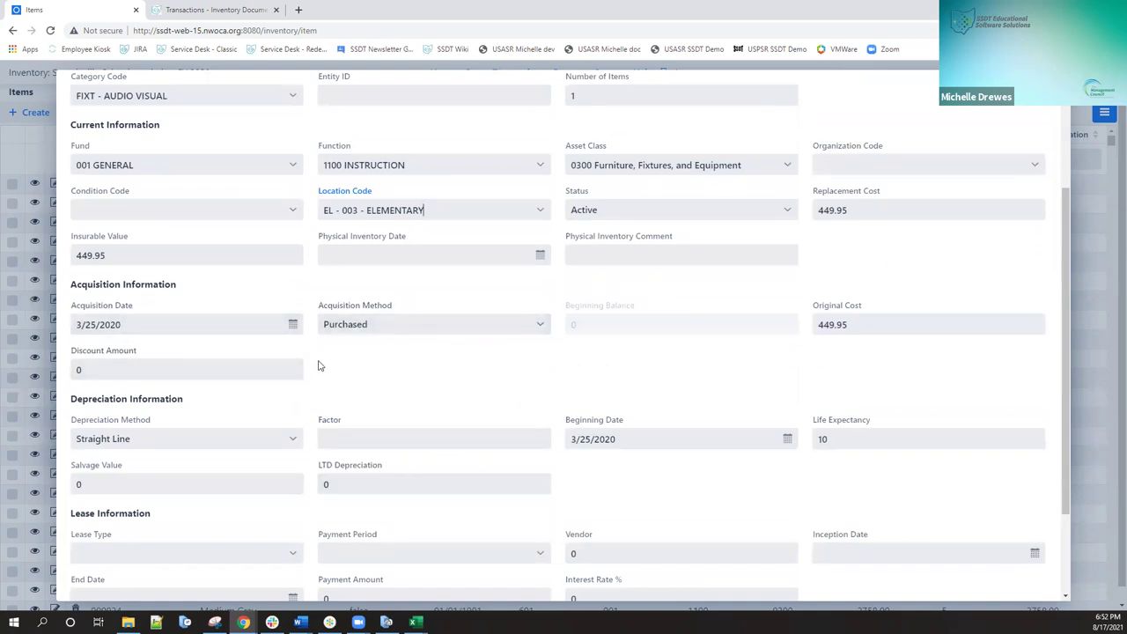
scroll(320, 366, "down", 1)
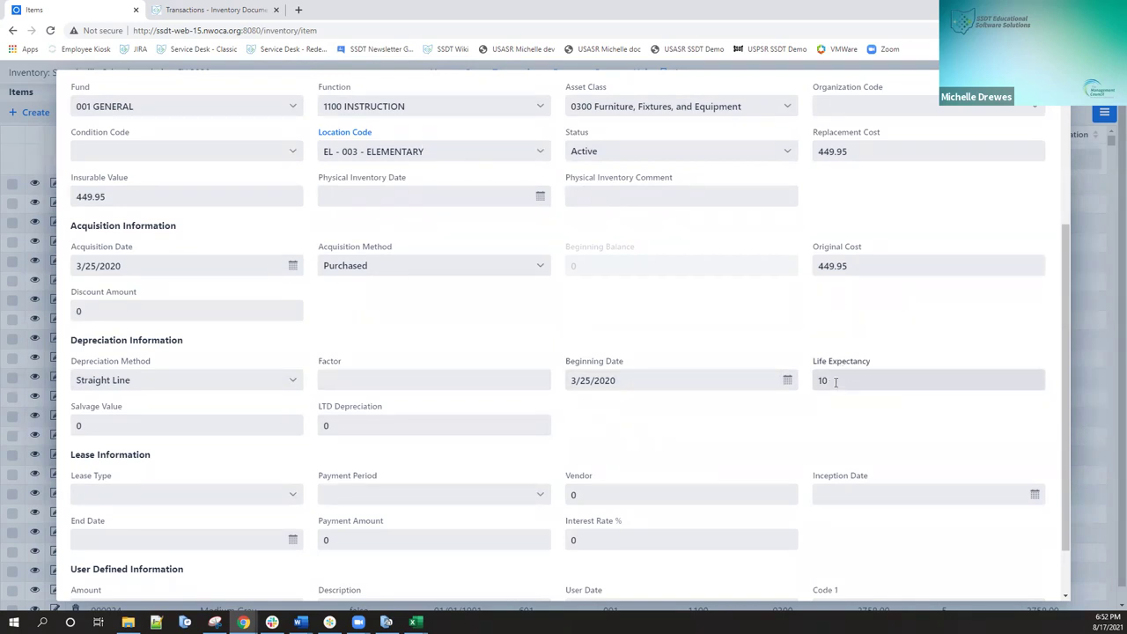
scroll(835, 382, "up", 3)
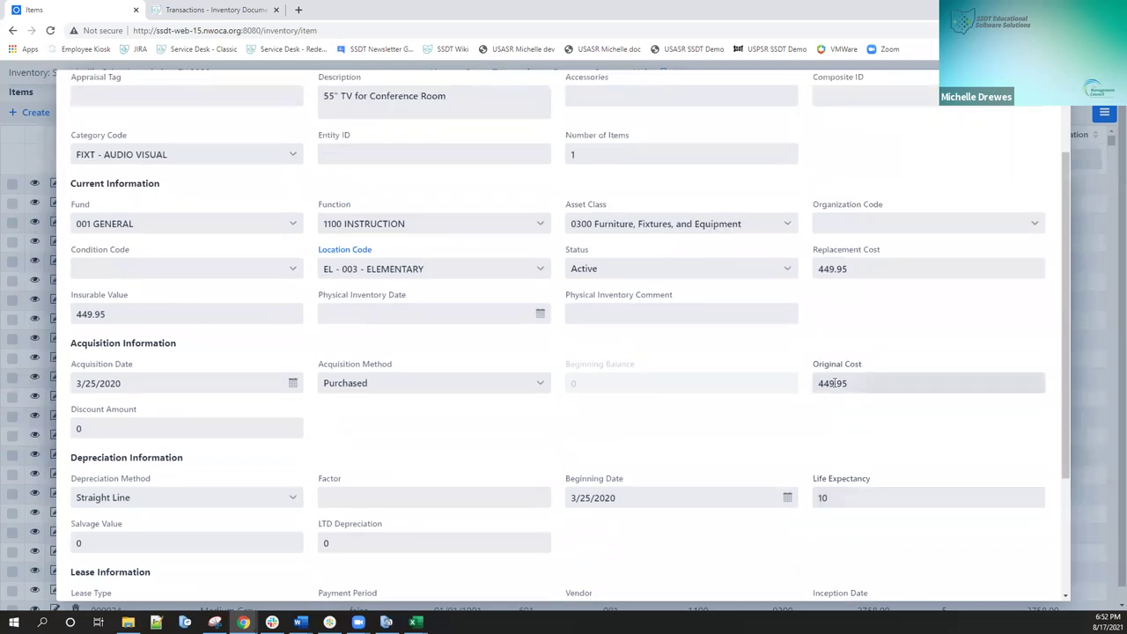
scroll(835, 383, "up", 3)
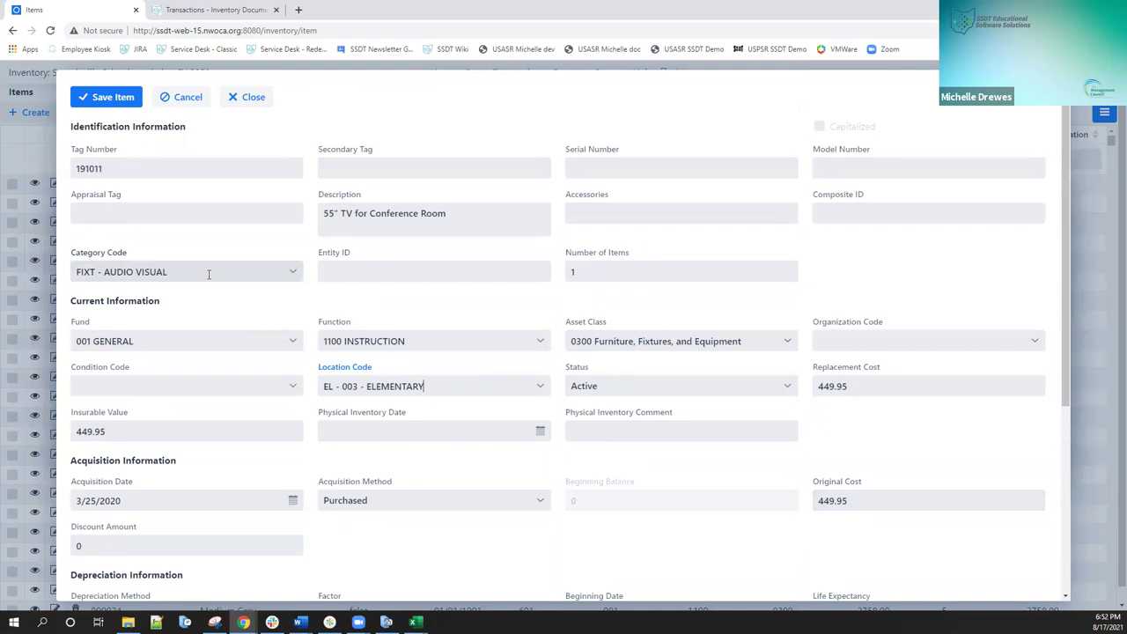
scroll(209, 274, "down", 3)
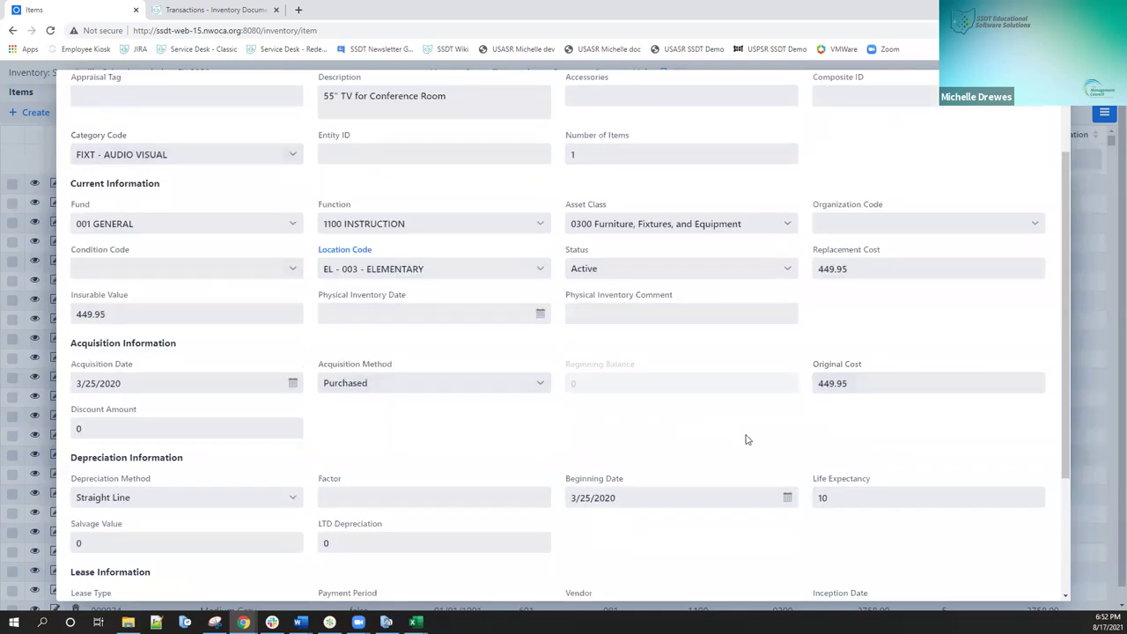
scroll(762, 456, "down", 2)
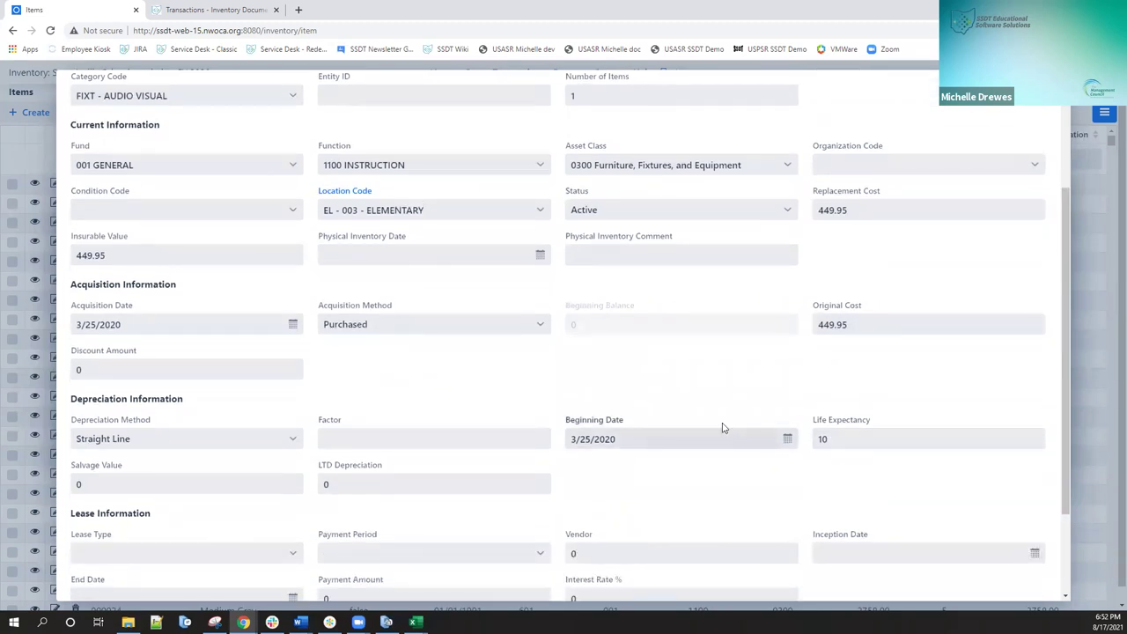
scroll(722, 427, "down", 3)
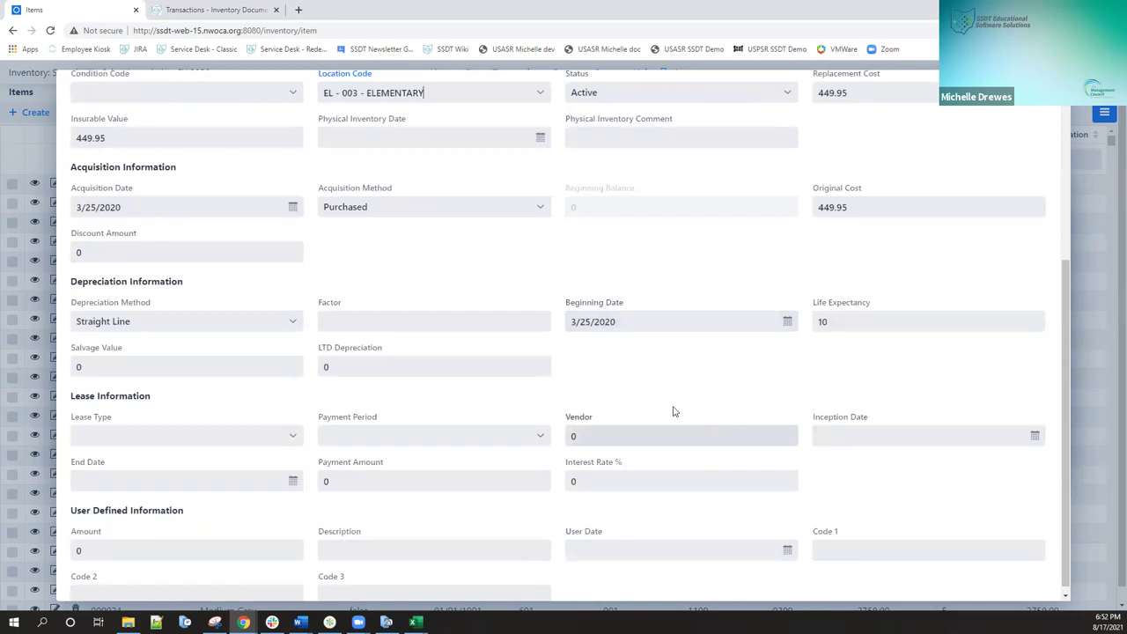
scroll(674, 412, "down", 1)
scroll(674, 412, "up", 8)
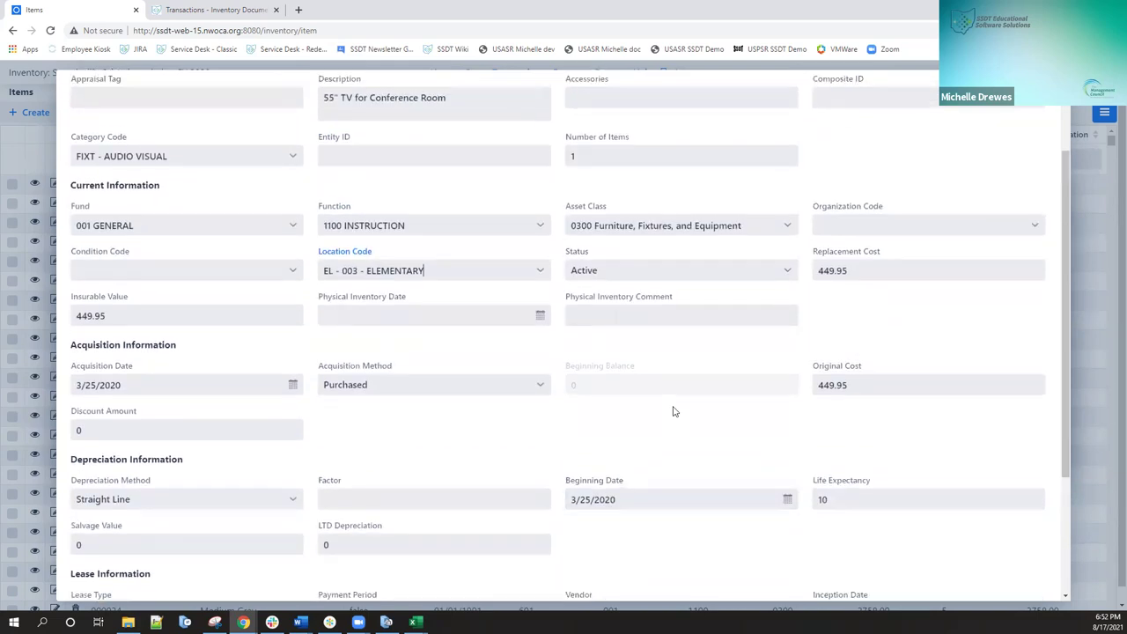
- Save the new item and close its detail and acquisition forms
left_click(118, 98)
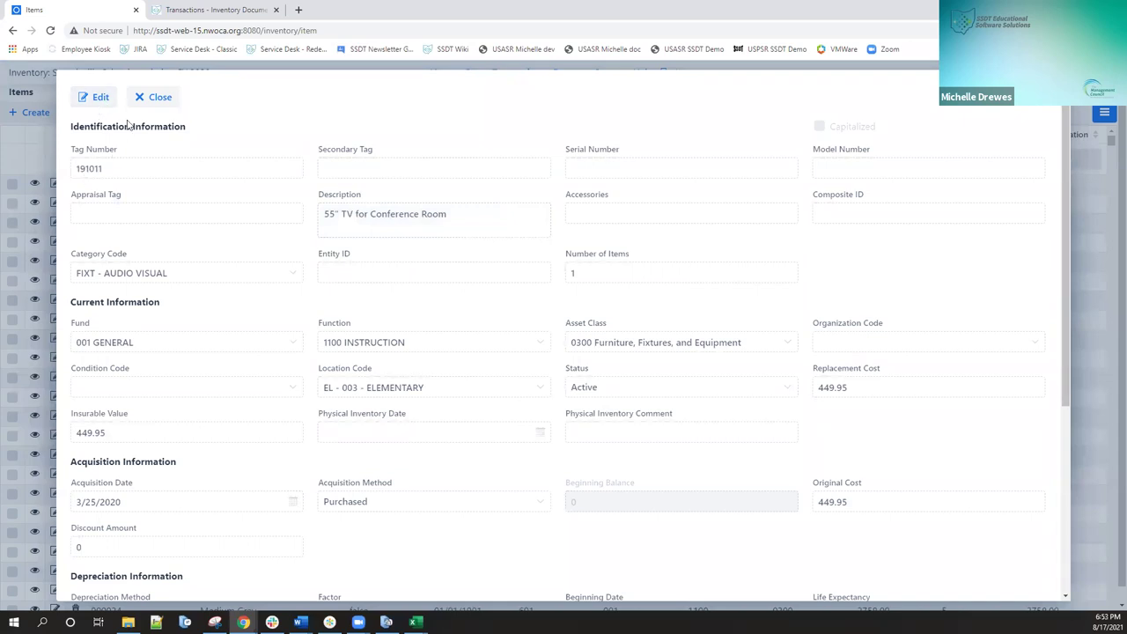
left_click(155, 97)
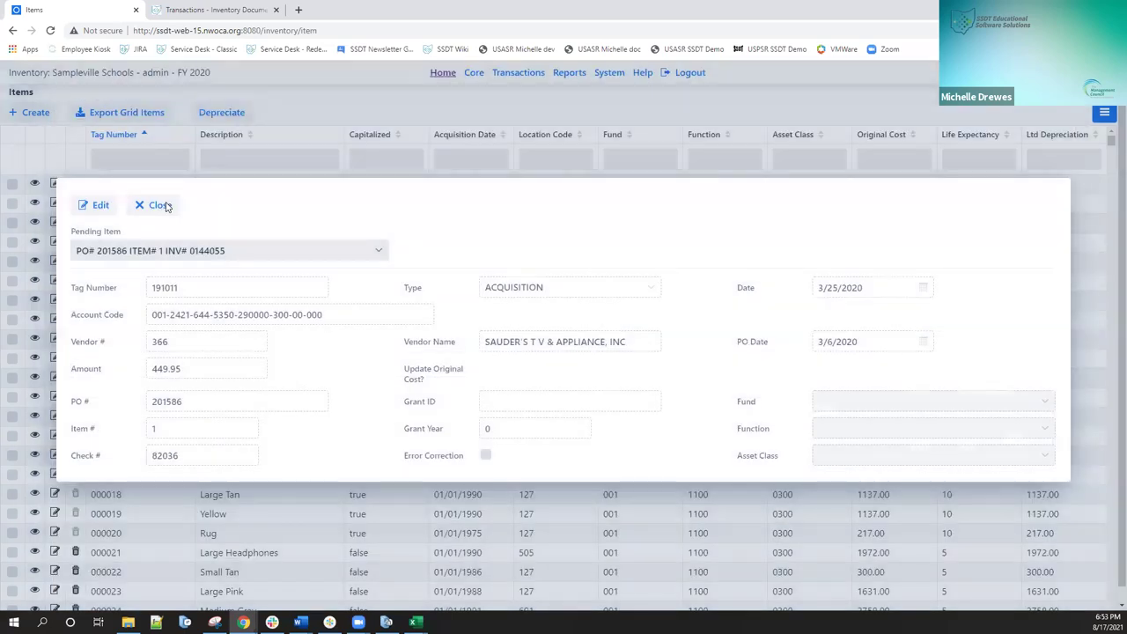
left_click(158, 204)
- Filter the Items grid by tag number 191011
left_click(153, 157)
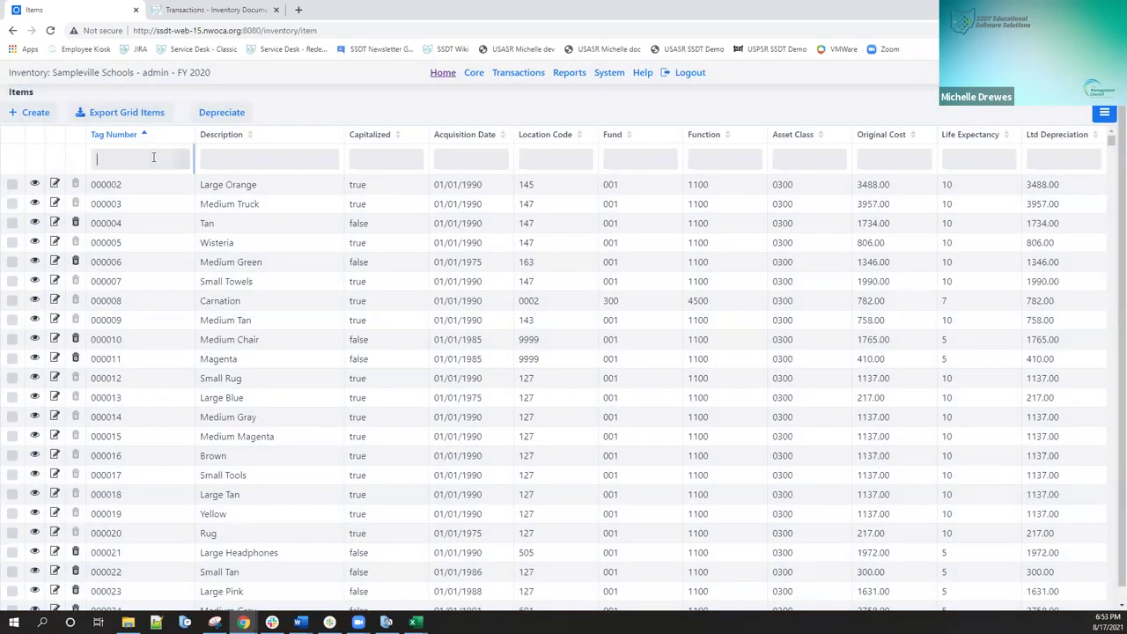
type("10")
key("BackSpace")
type("91011")
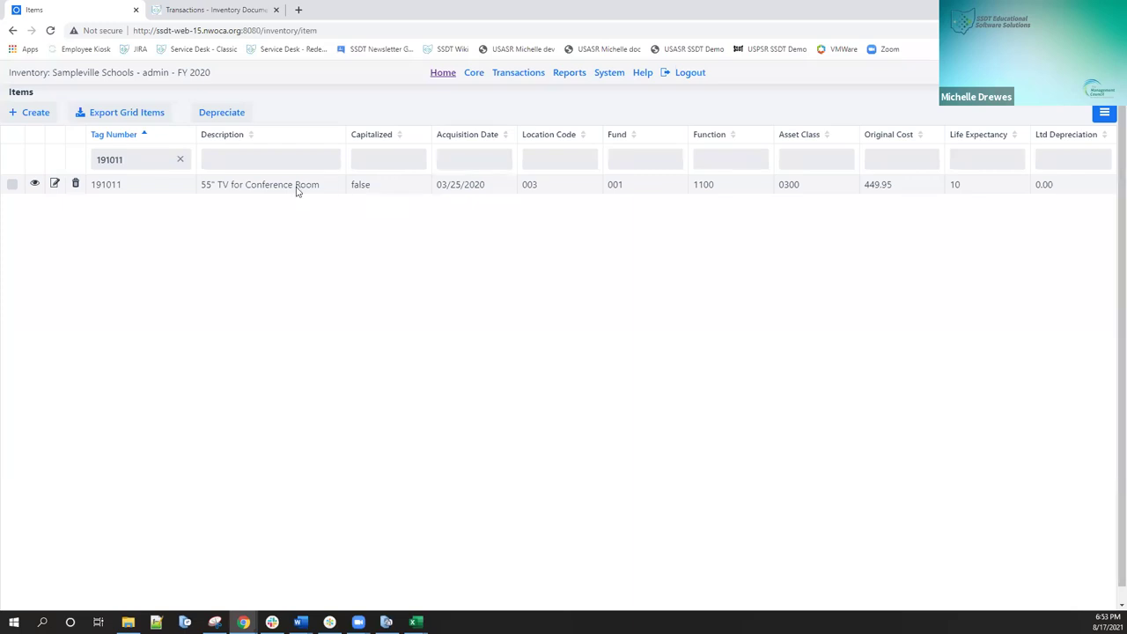
- Open the Acquisitions grid and start a new acquisition from the pending item with INV# TREADMILL
left_click(518, 76)
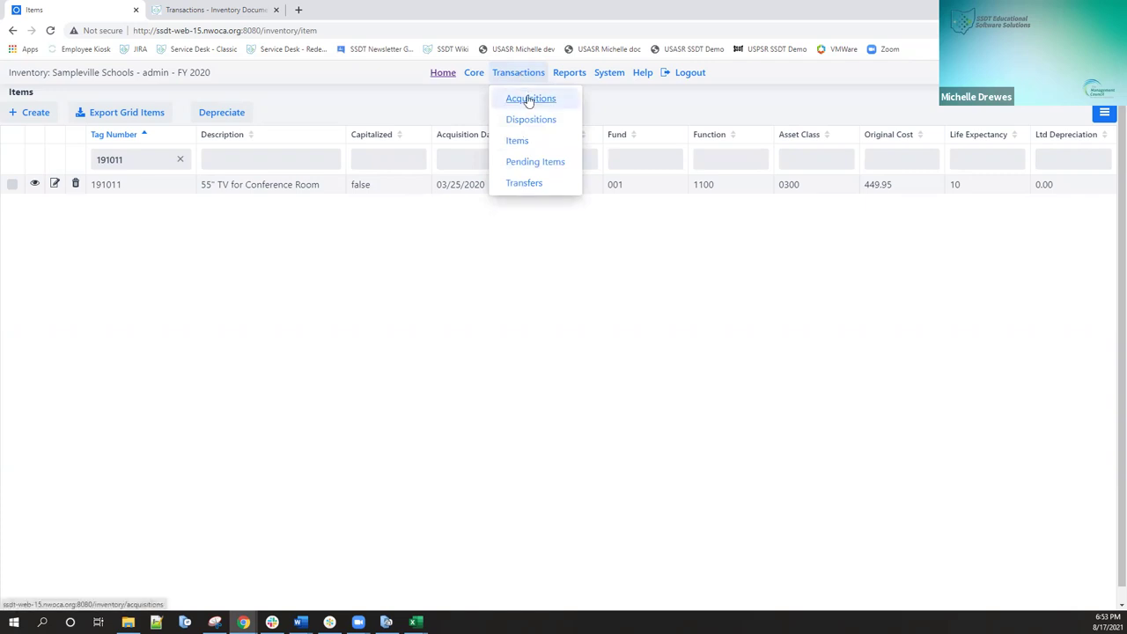
left_click(528, 100)
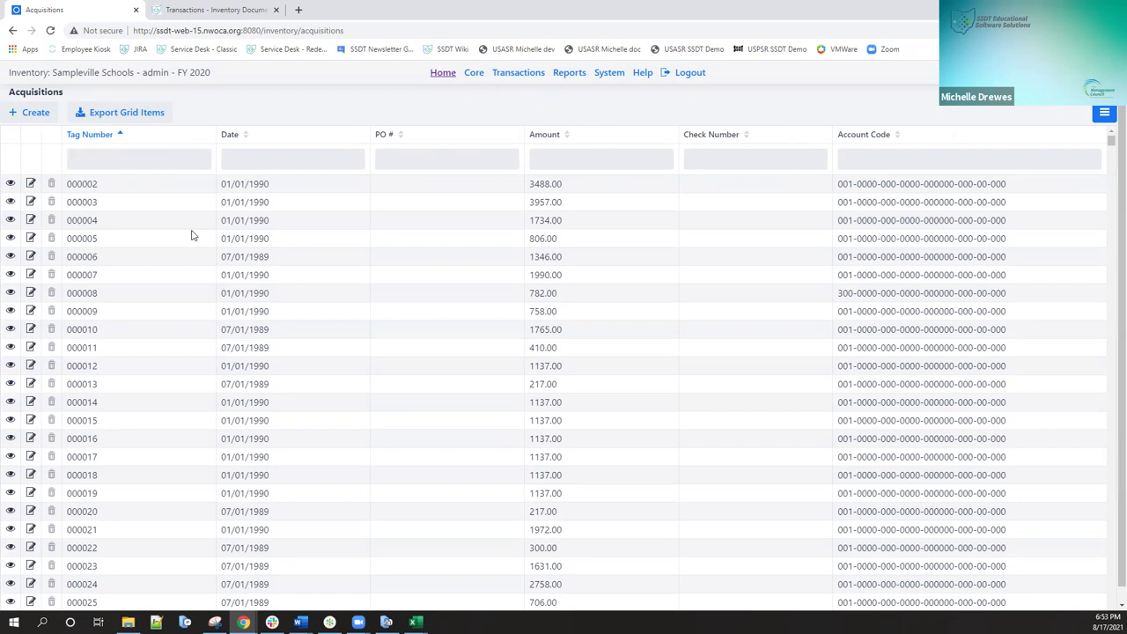
left_click(35, 113)
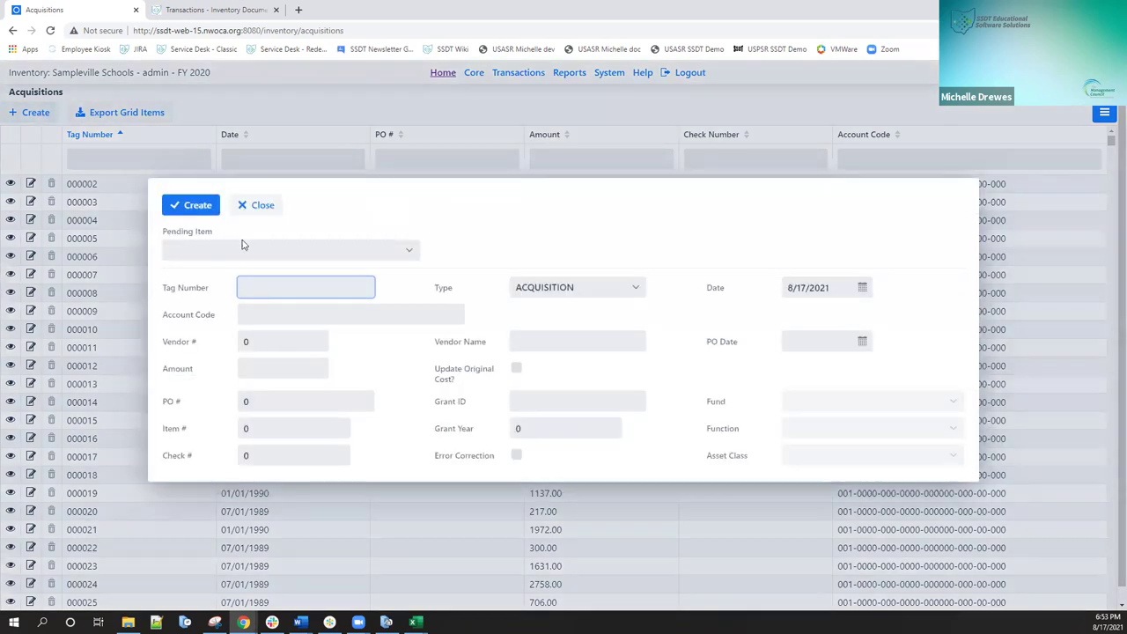
left_click(408, 254)
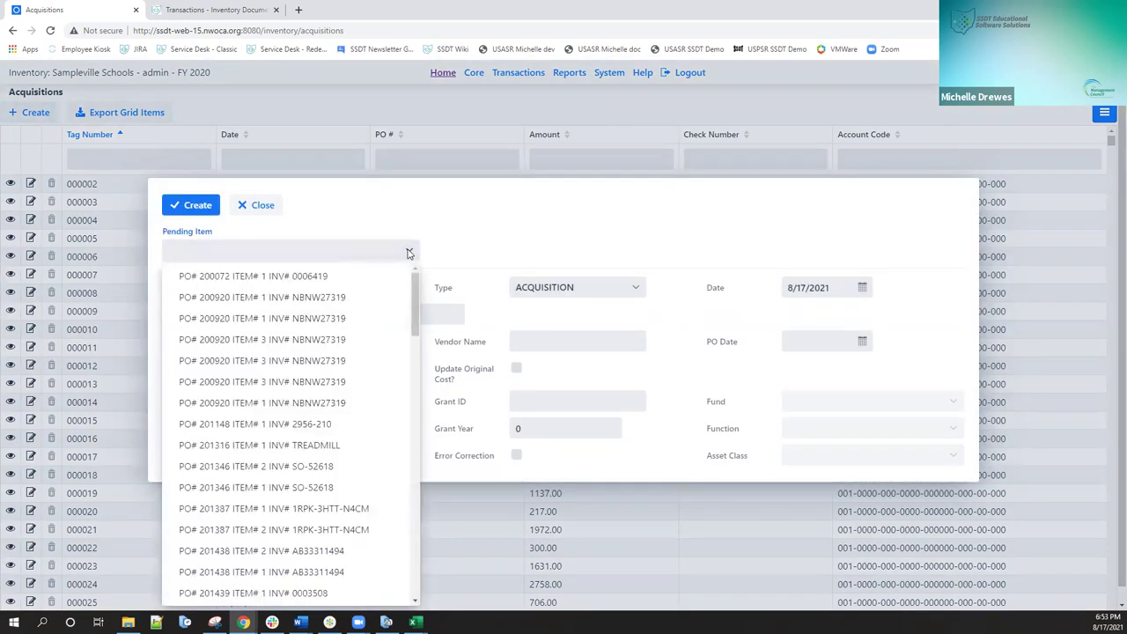
left_click(335, 445)
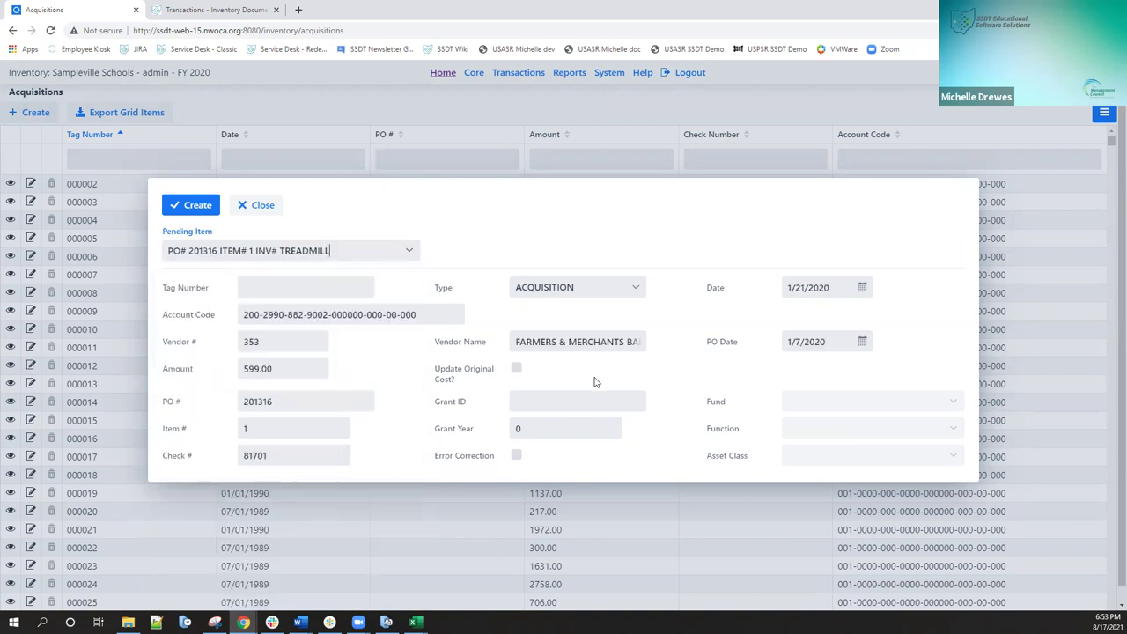
- Switch the acquisition to pending item 1 with INV# 1RPK-3HTT-N4CM and close the form without creating it
left_click(411, 253)
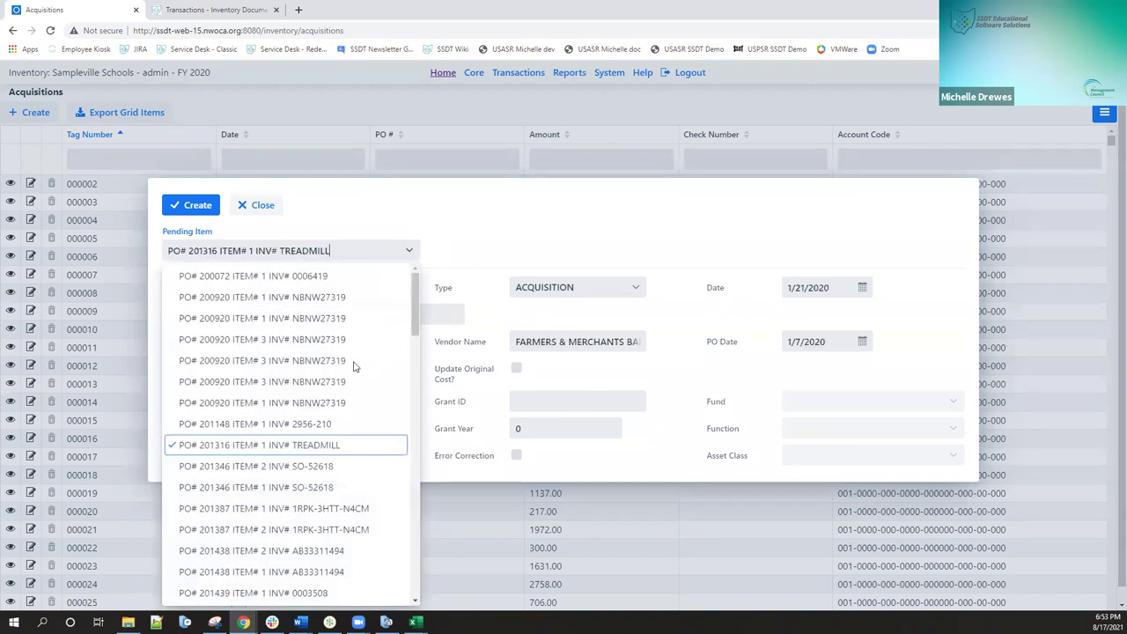
left_click(334, 508)
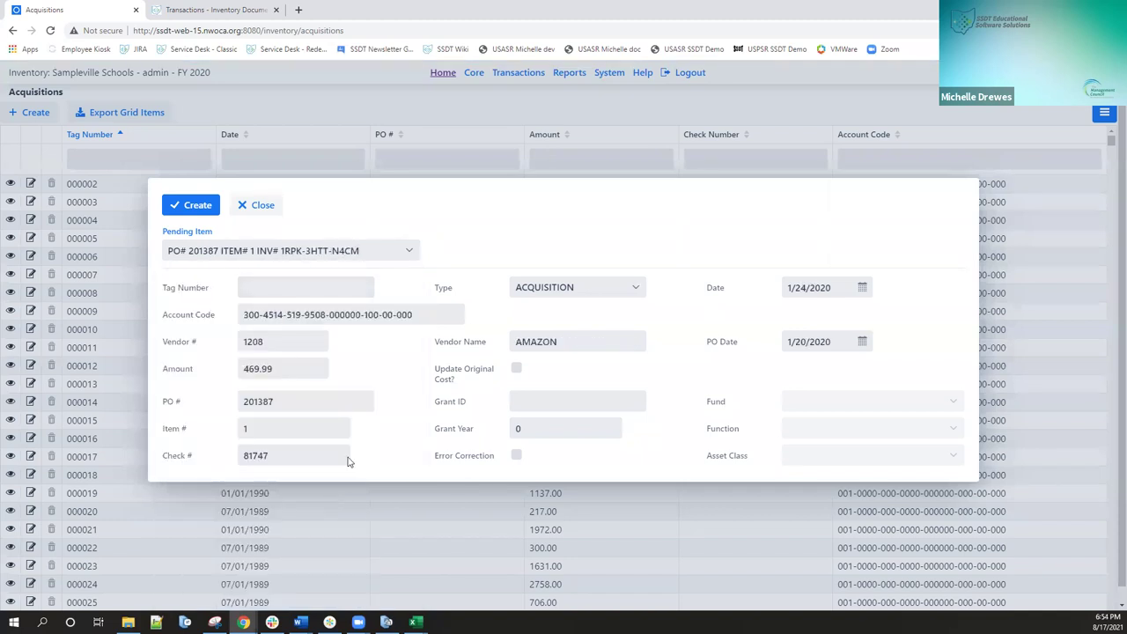
left_click(244, 286)
left_click(262, 205)
- Open the Dispositions grid and start a new disposition for tag number 02678
mouse_move(537, 74)
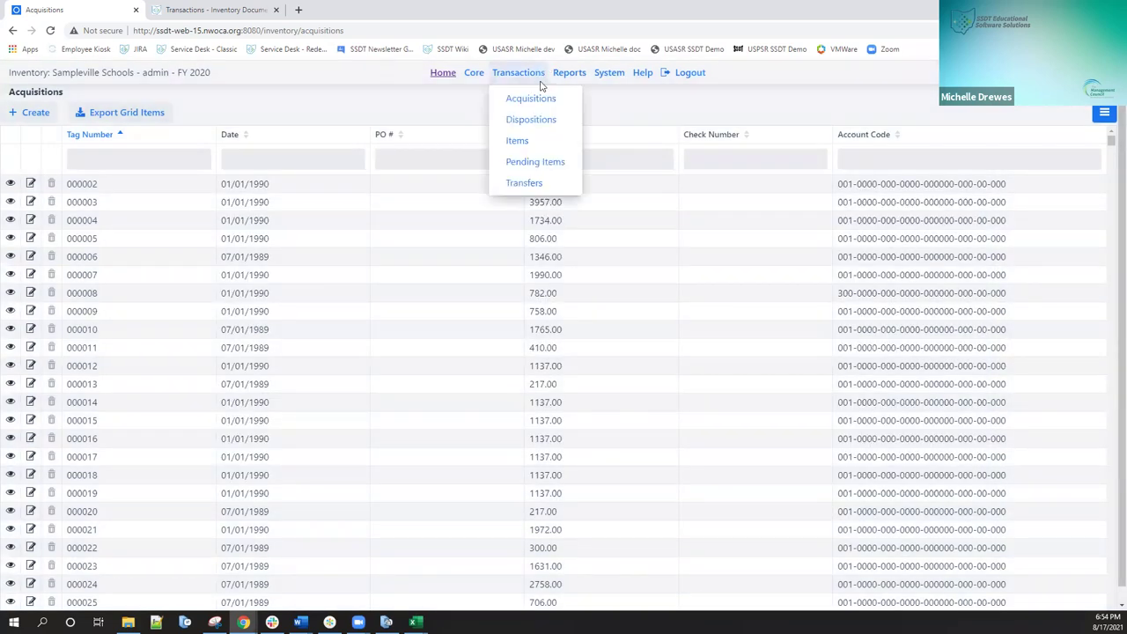
left_click(537, 120)
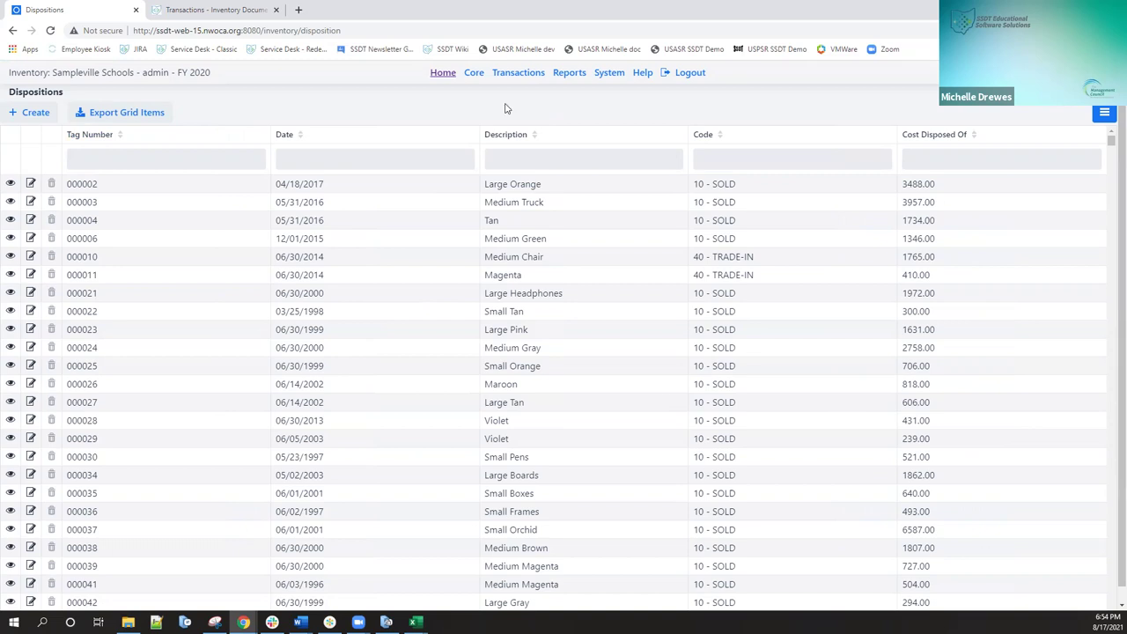
left_click(46, 117)
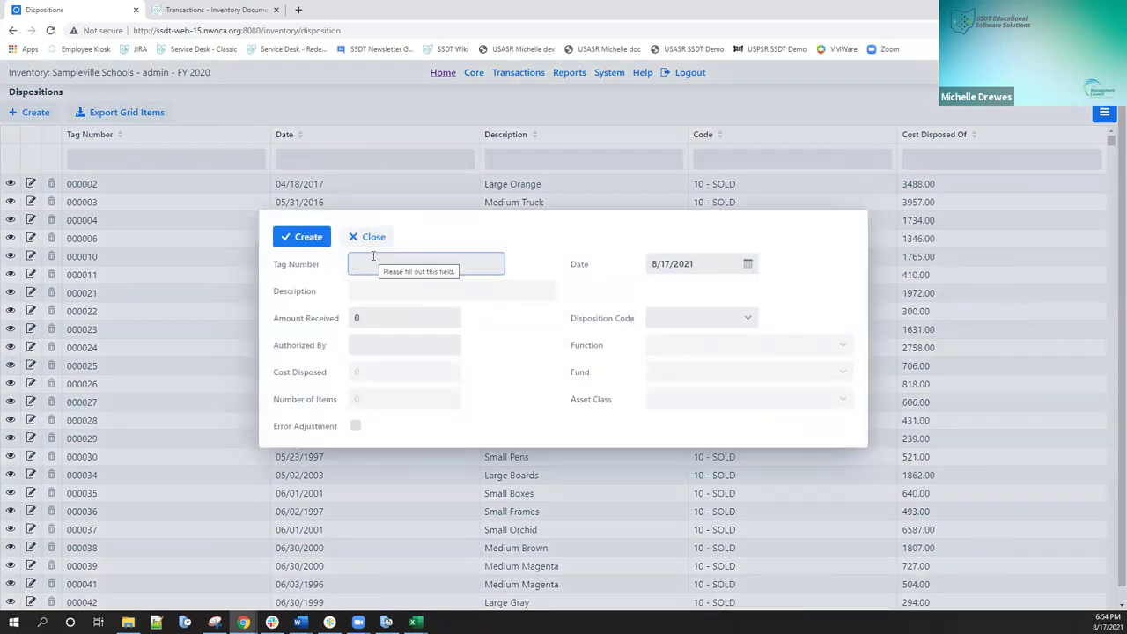
type("02677")
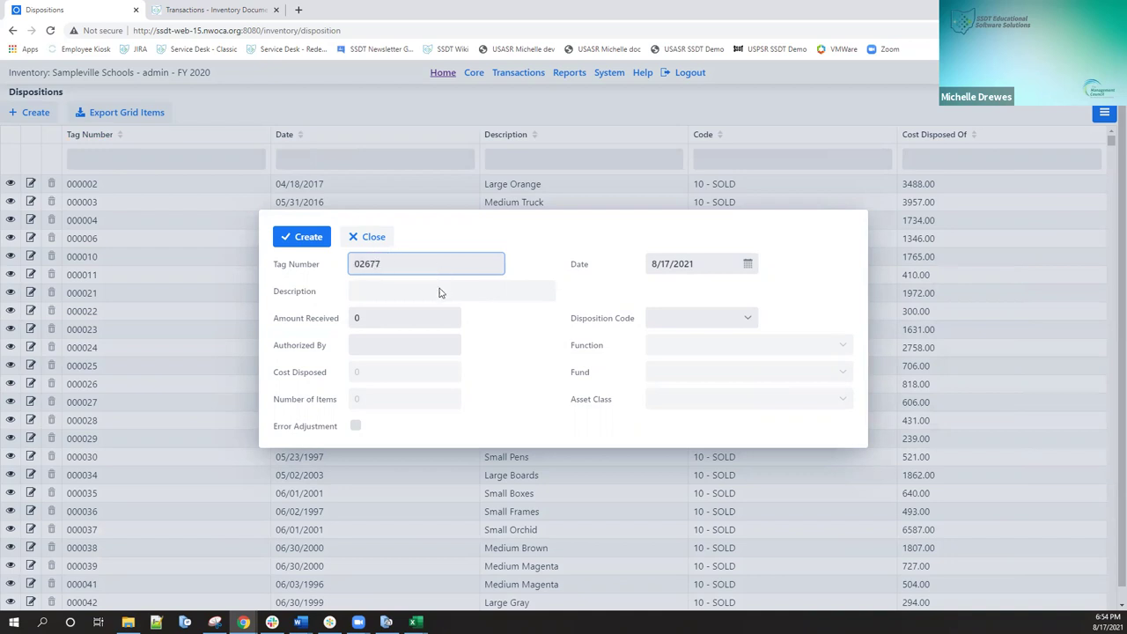
key("BackSpace")
type("8")
- Set the disposition code to 10 - SOLD and enter SUPERINTENDENT as the authorizer
left_click(747, 321)
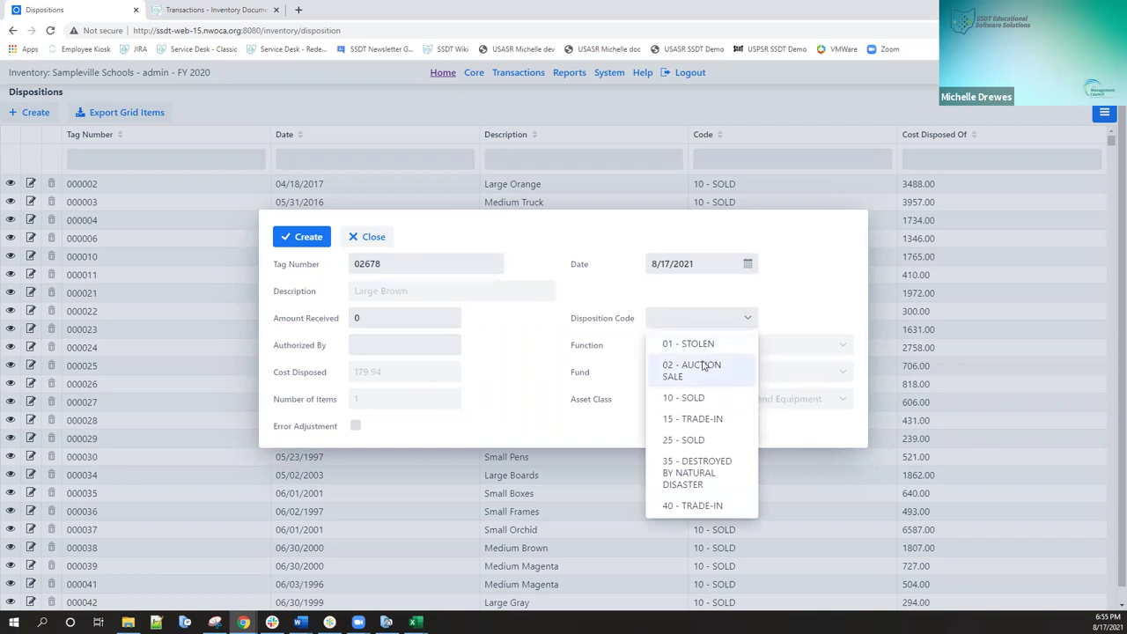
left_click(696, 398)
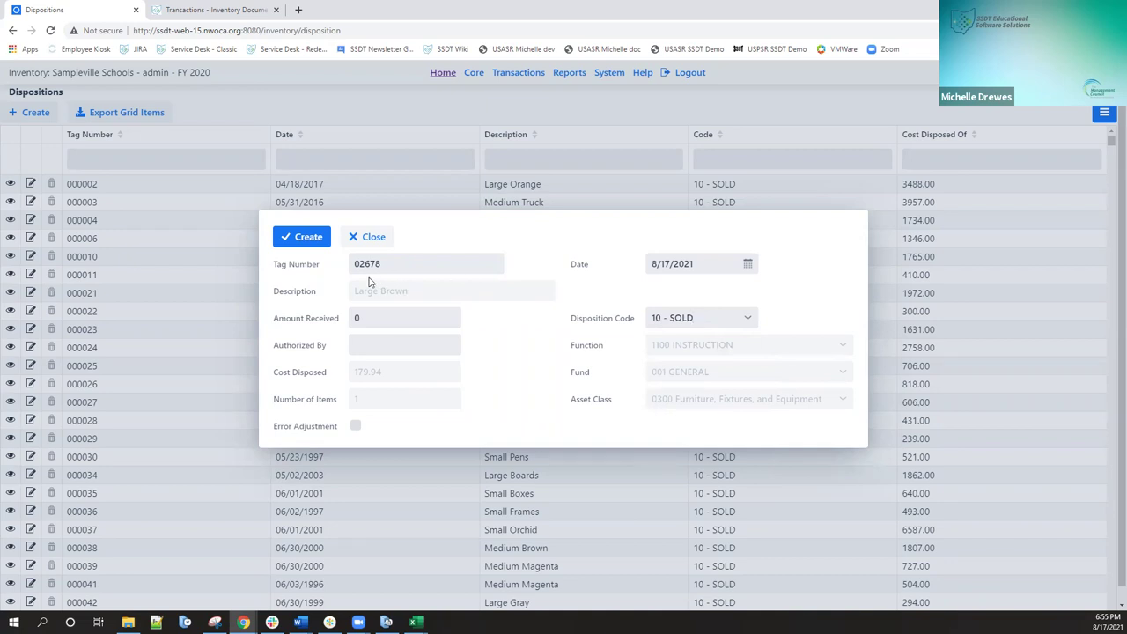
left_click(363, 344)
type("SUPERINTENDENT")
left_click(360, 318)
- Set the disposition date to 8/17/2019, create the disposition and close its form
left_click(697, 259)
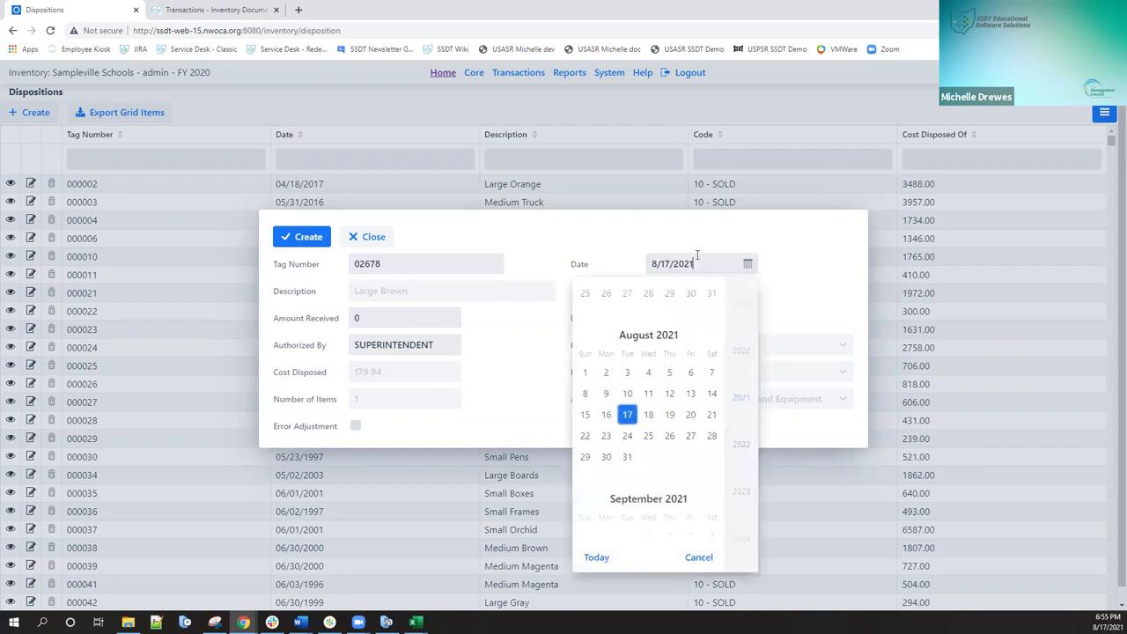
key("BackSpace")
key("BackSpace")
type("19")
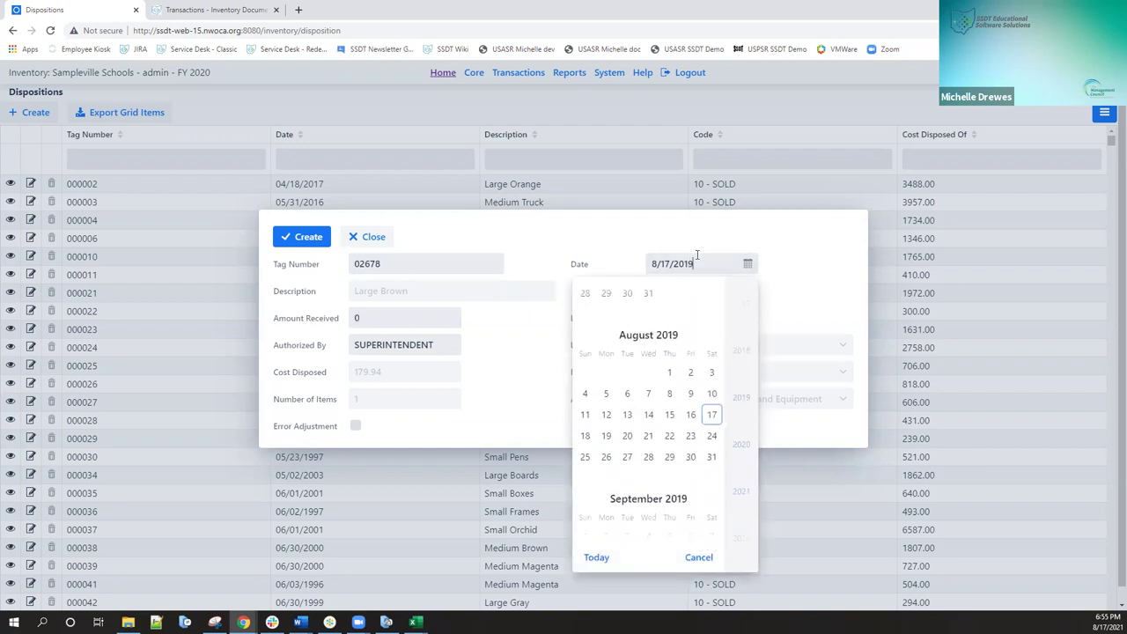
left_click(710, 421)
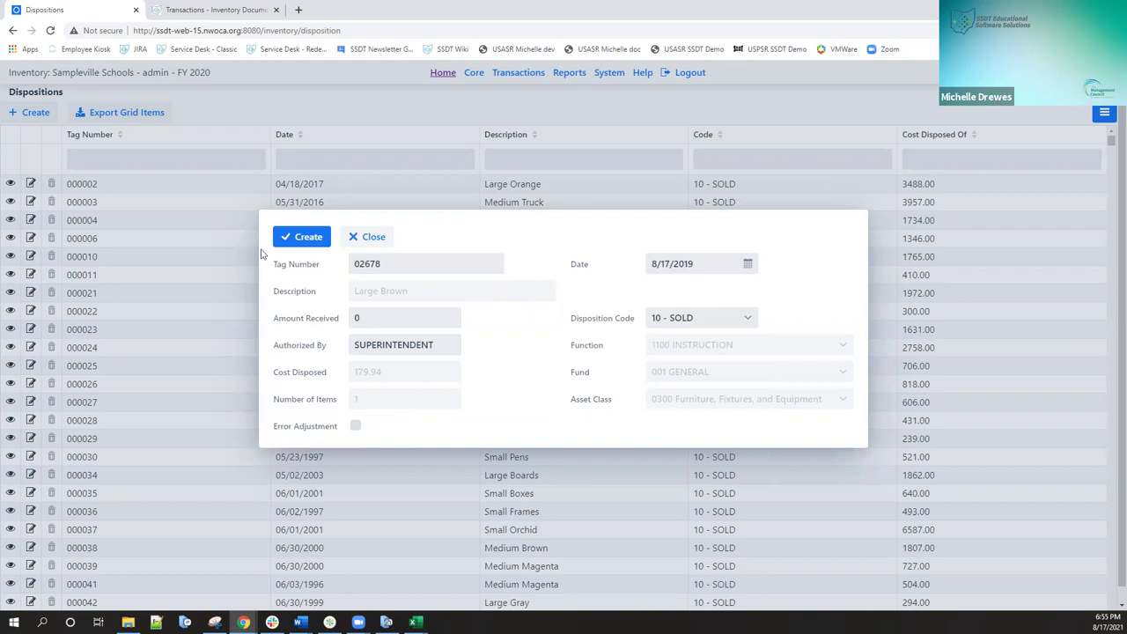
left_click(307, 245)
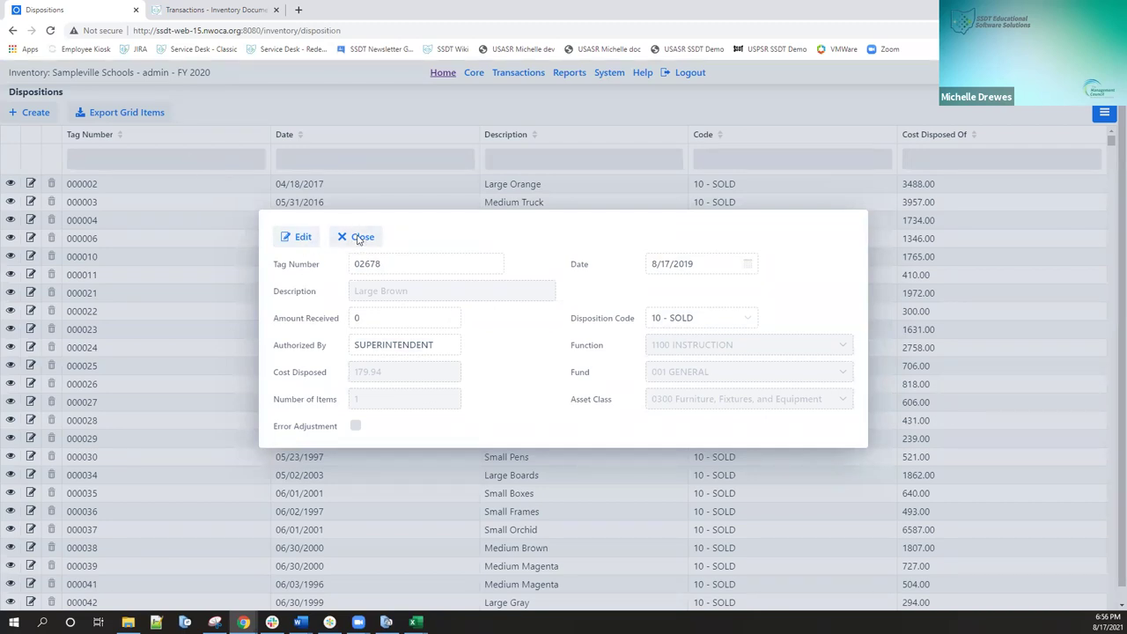
left_click(359, 238)
- Filter the Dispositions grid by tag number 02678 to check the entry and clear the filter
left_click(172, 150)
type("02678")
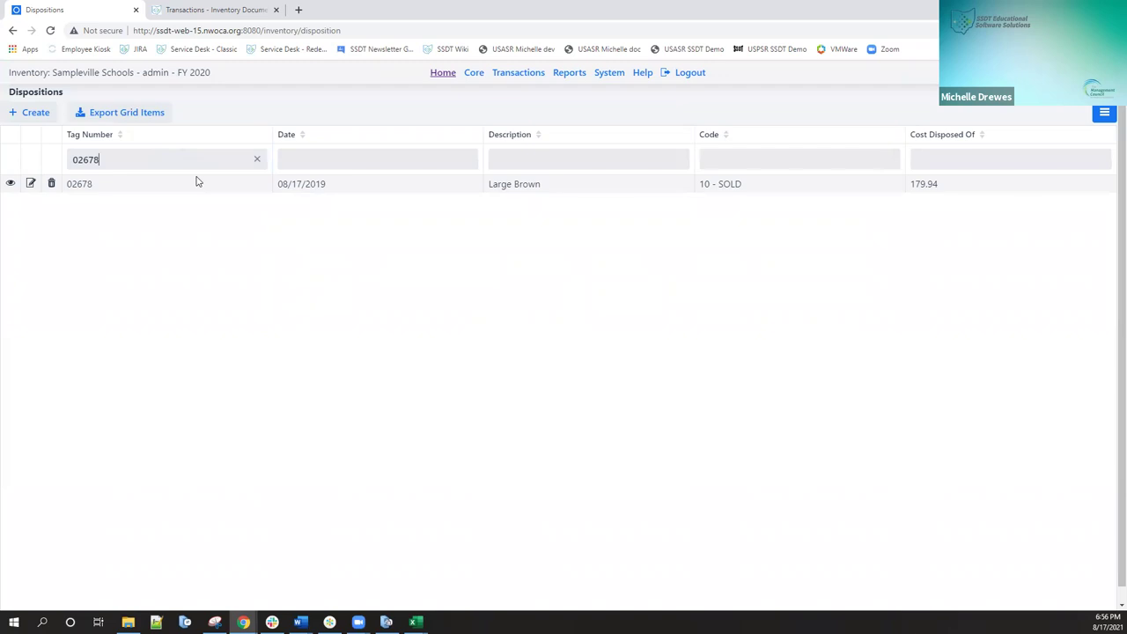
left_click(257, 161)
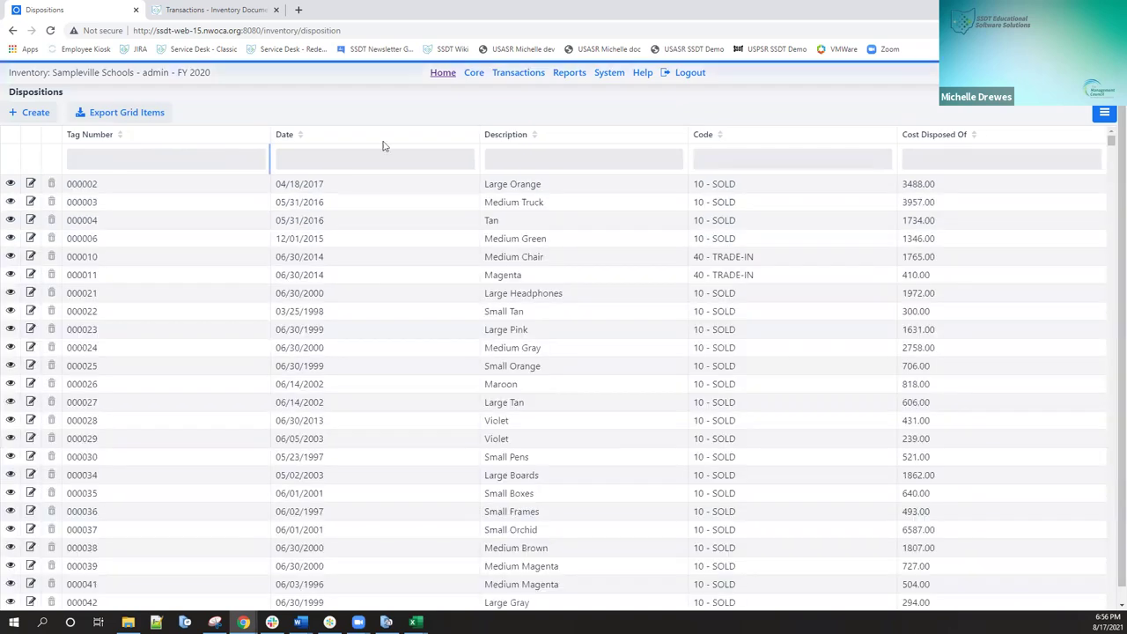
- Open the Transfers grid and start a new transfer for item 06609 Large Truck
left_click(516, 72)
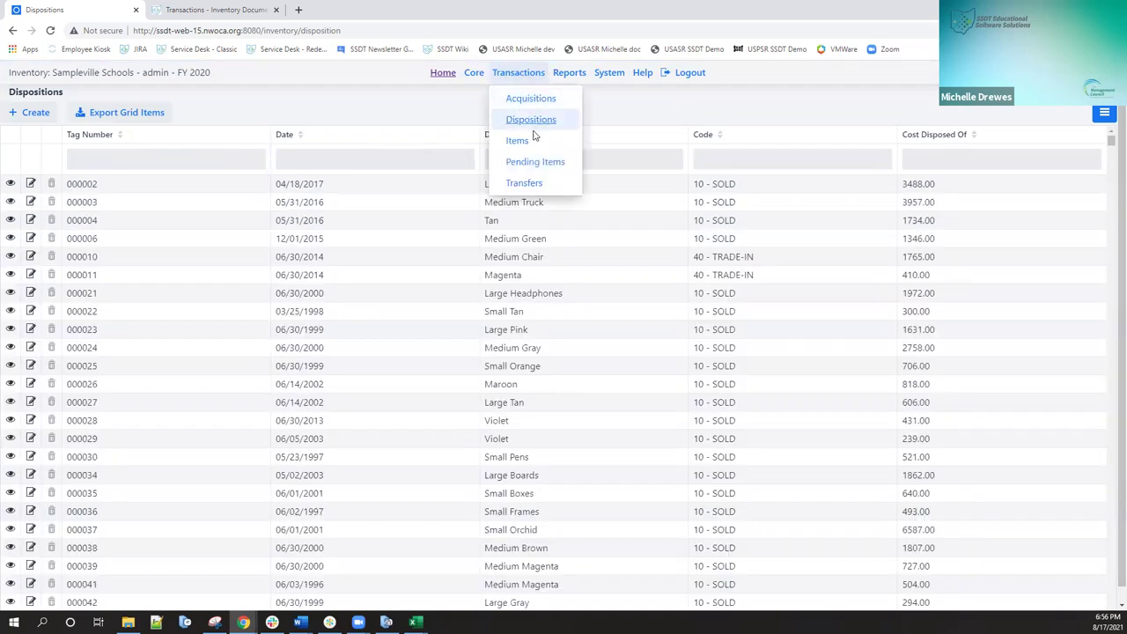
left_click(516, 184)
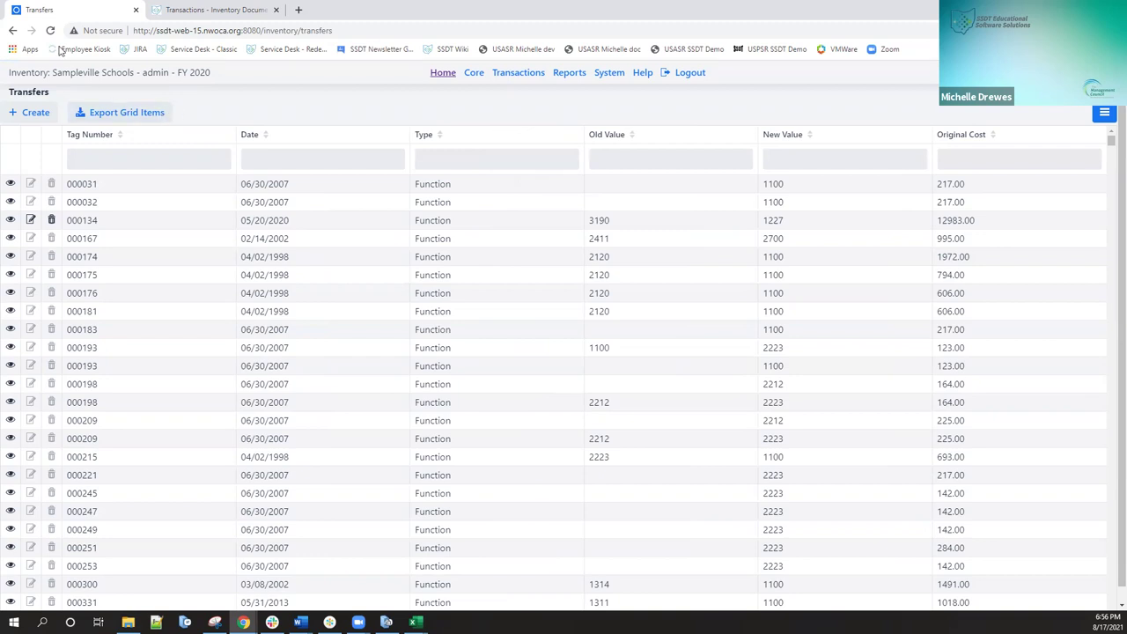
left_click(43, 117)
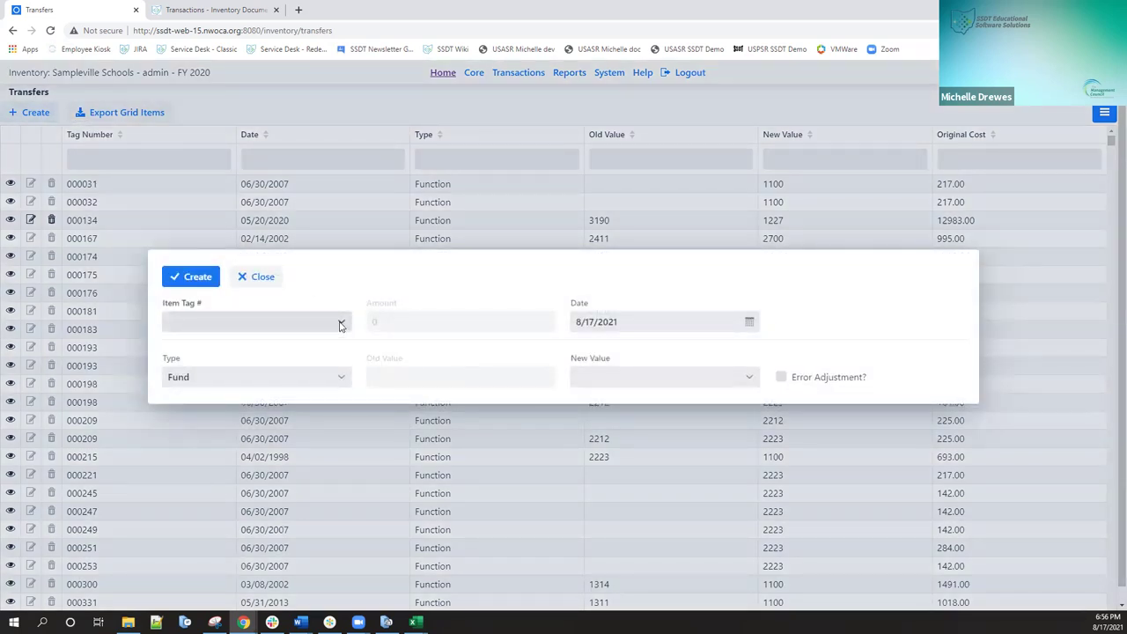
left_click(343, 323)
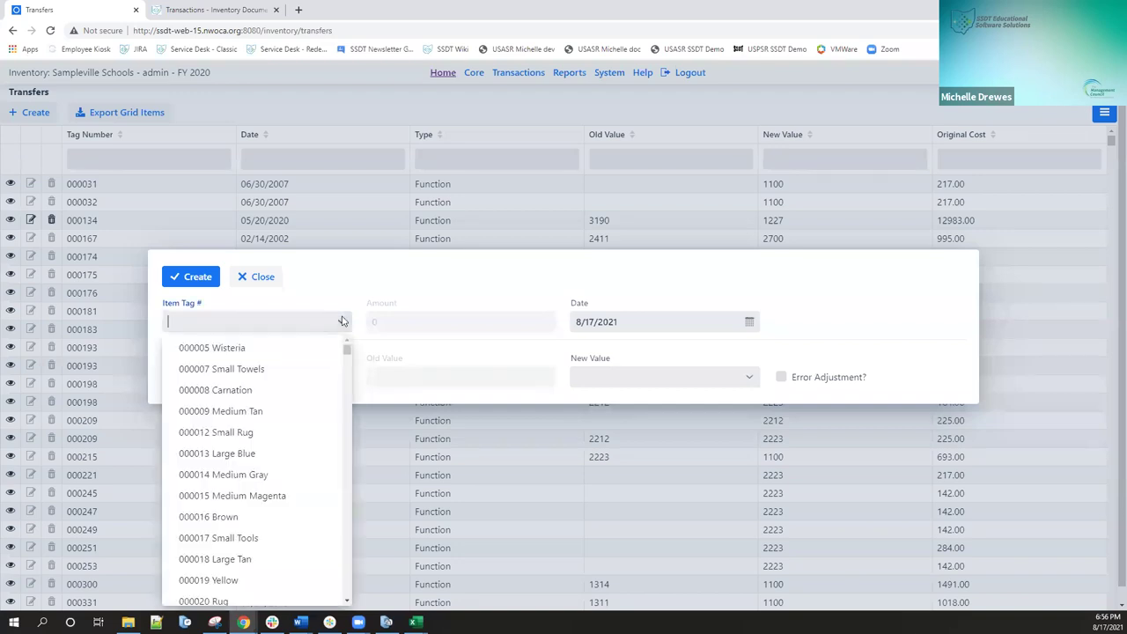
type("0")
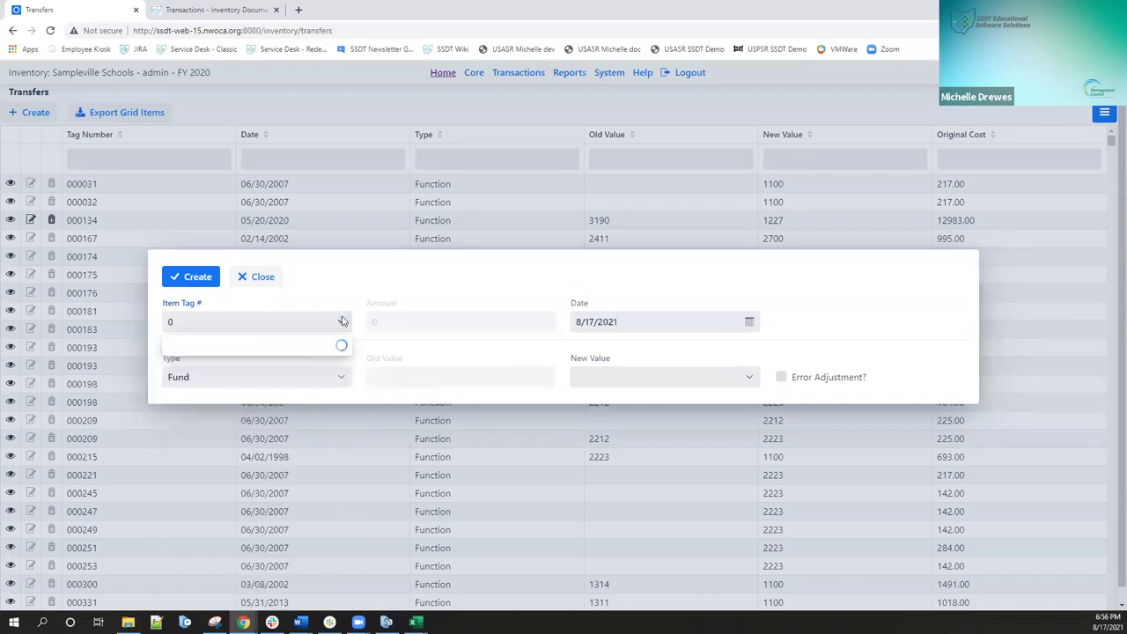
type("660")
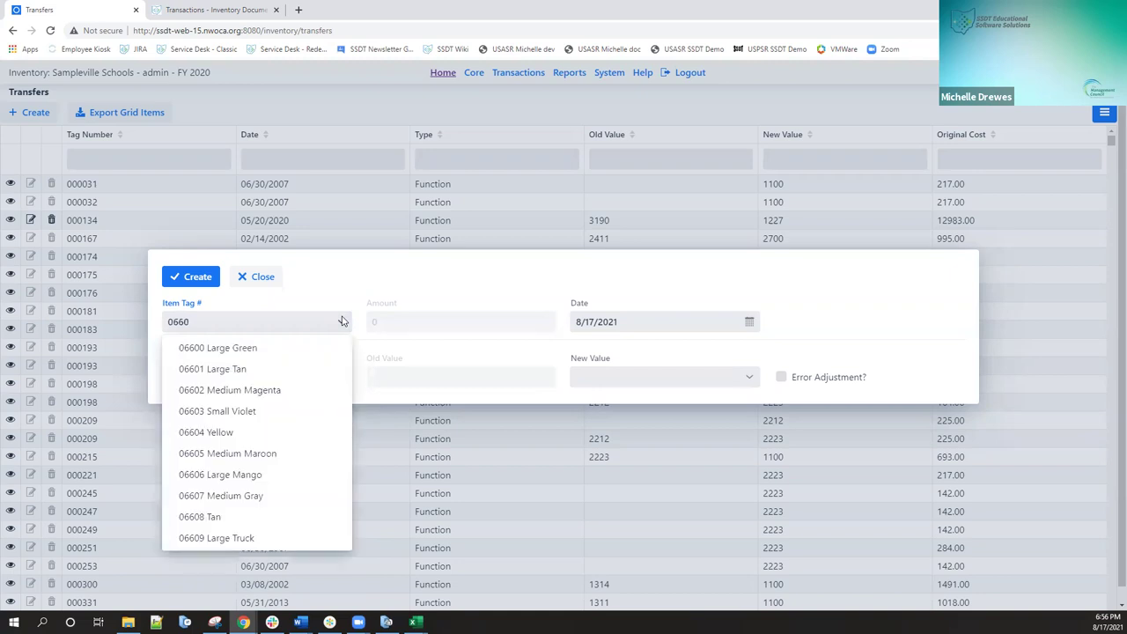
type("9")
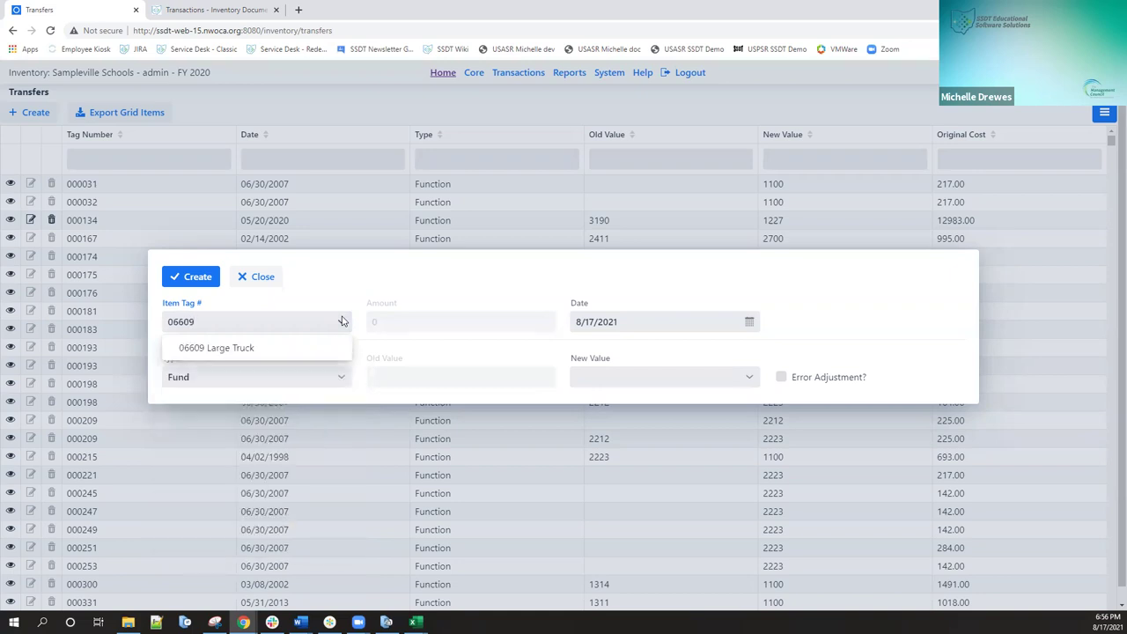
left_click(252, 349)
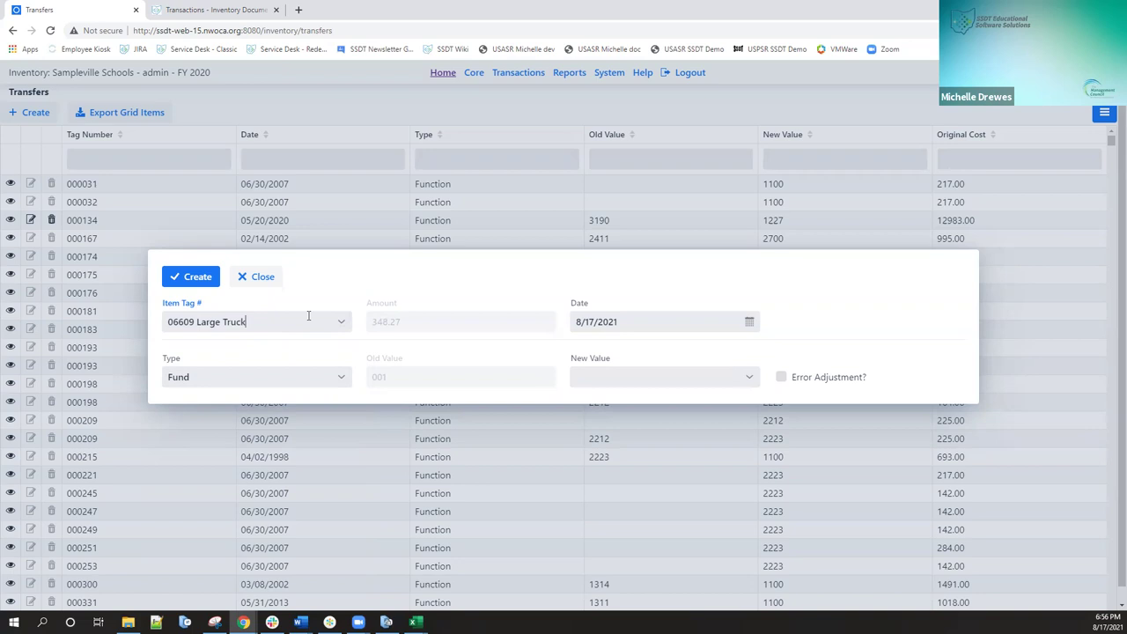
- Set the transfer date to 8/17/2019
left_click(622, 322)
key("BackSpace")
key("BackSpace")
type("19")
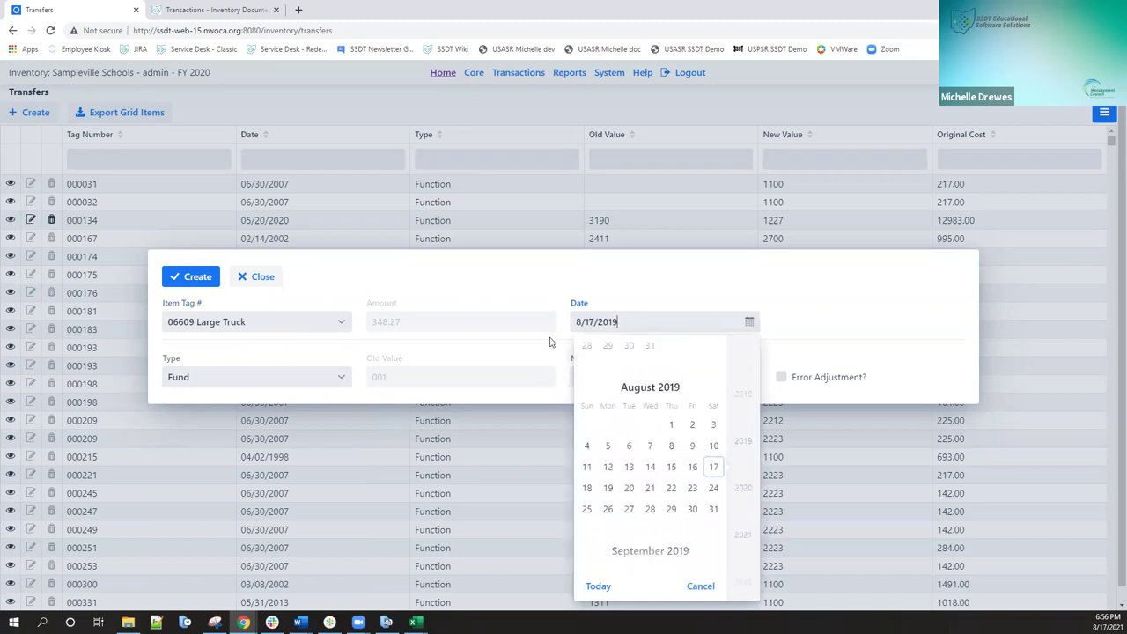
left_click(713, 467)
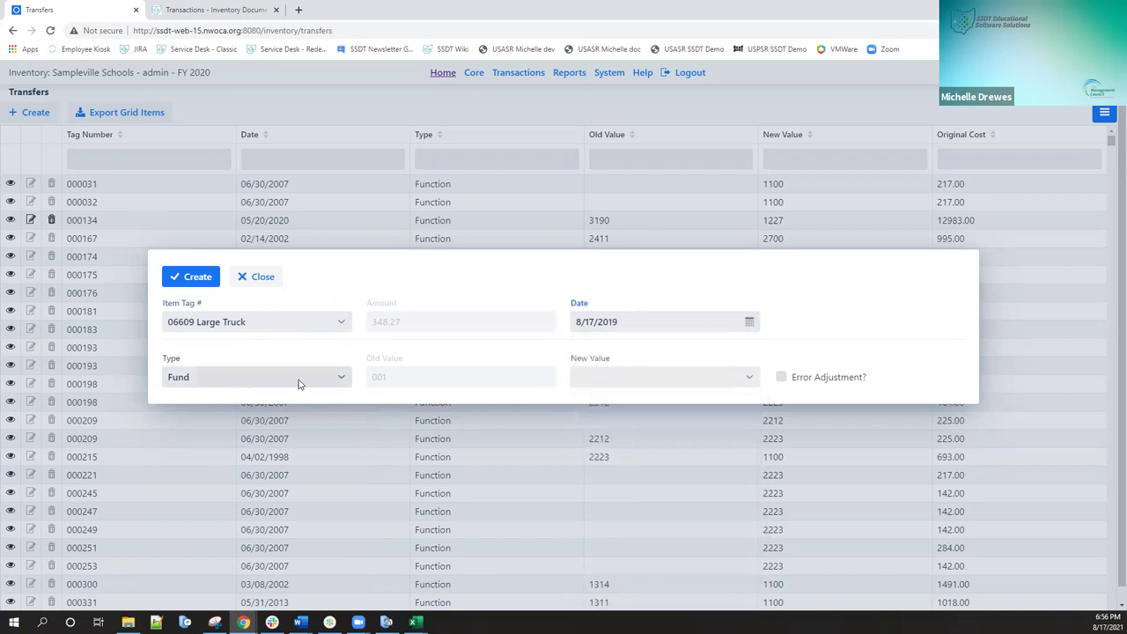
- Make it an Asset Class transfer with new value 0400 Vehicles, create it and close the form
left_click(341, 377)
left_click(244, 378)
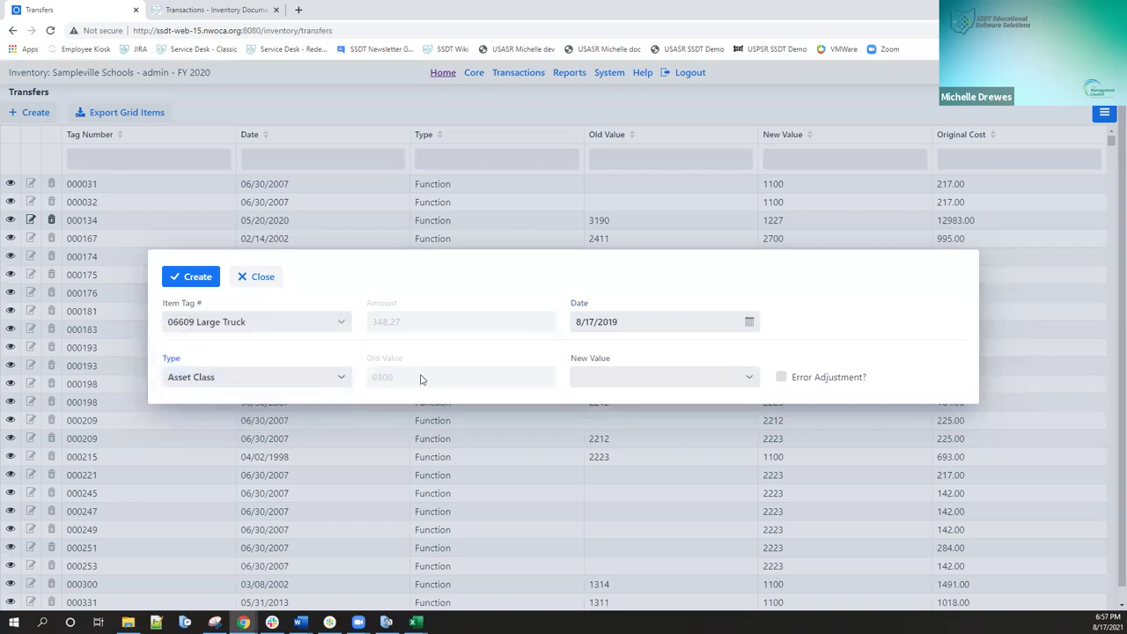
left_click(749, 380)
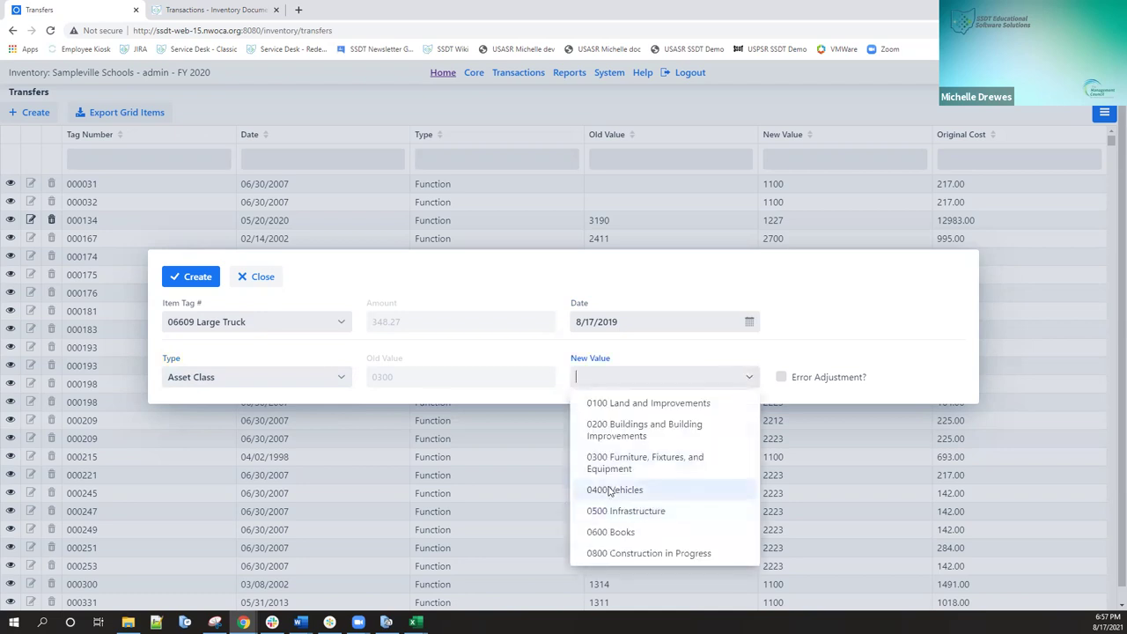
left_click(610, 491)
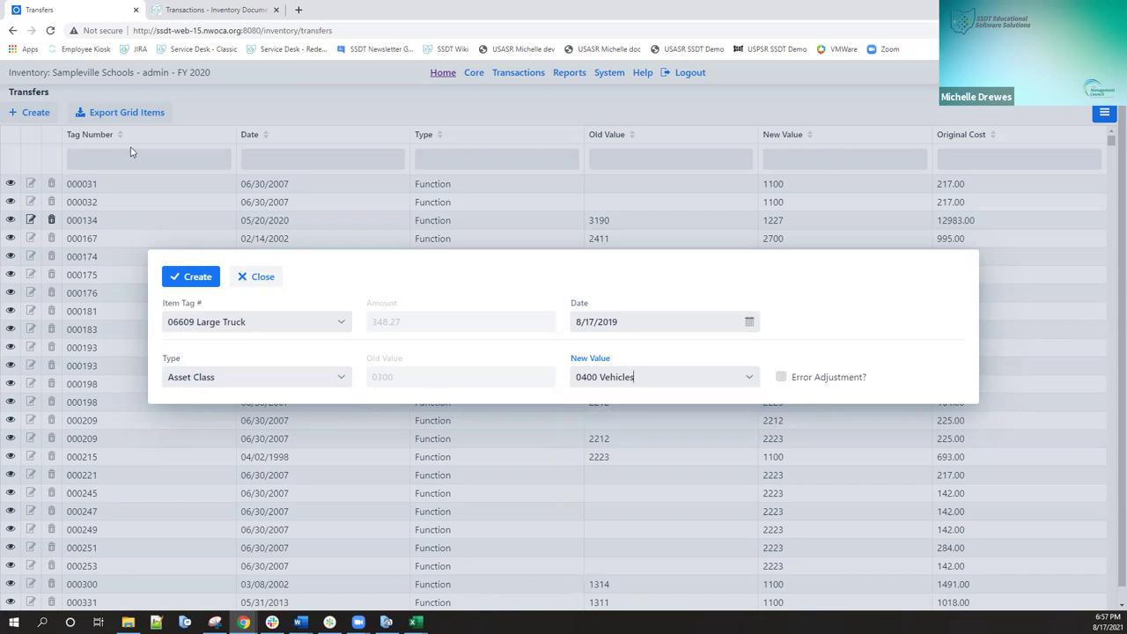
left_click(197, 277)
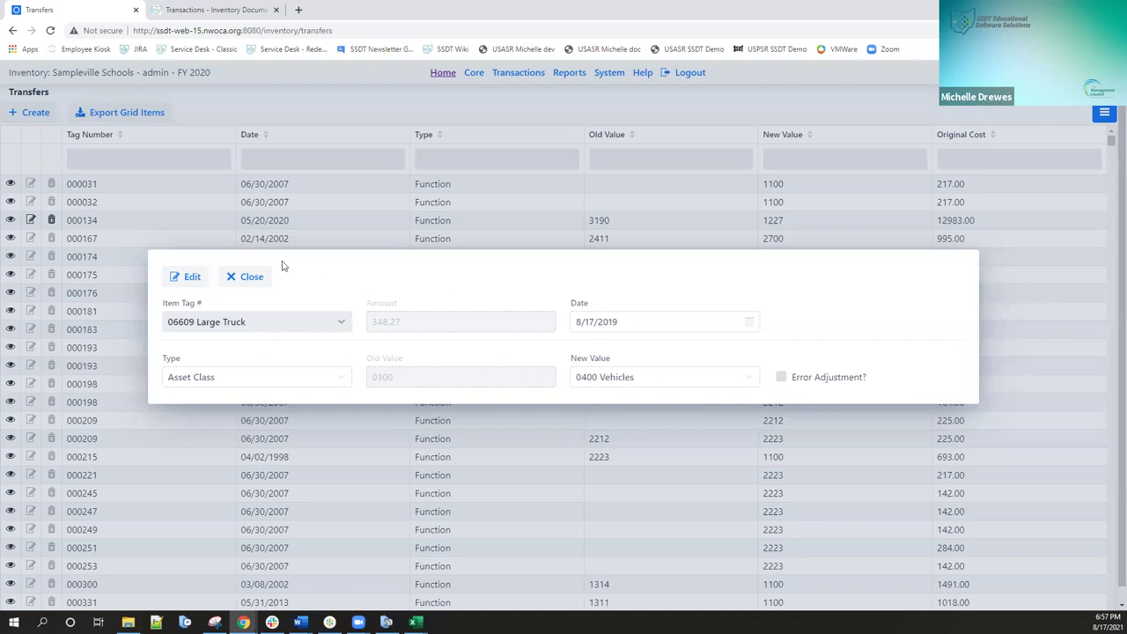
left_click(250, 276)
- Open the Pending Items grid, view the starting date prompt of Pull From USAS and cancel it
left_click(529, 78)
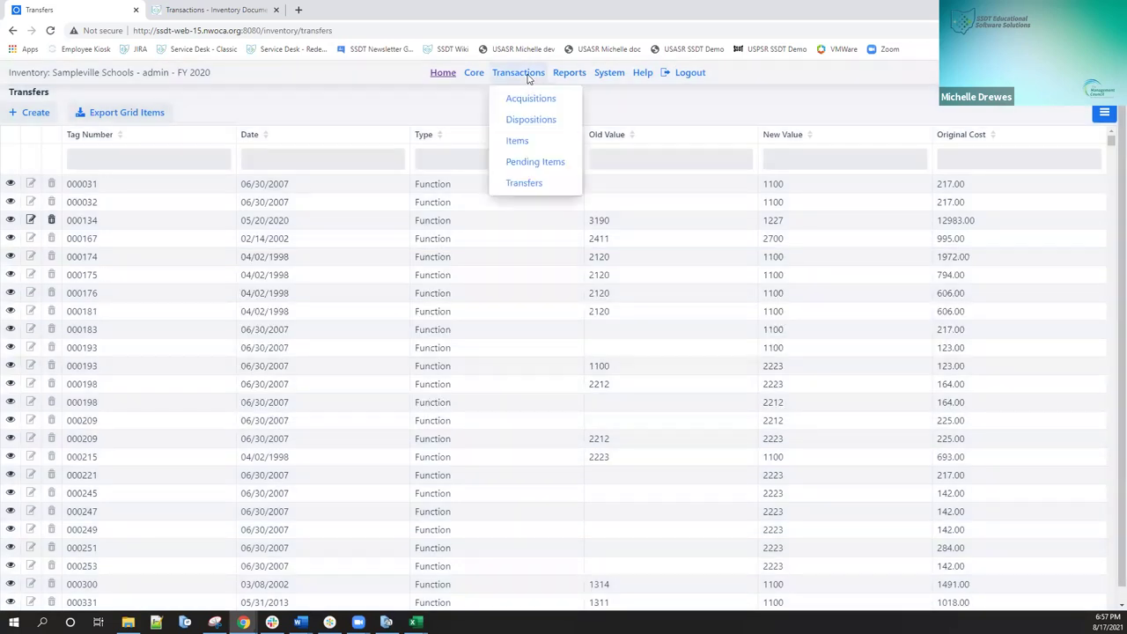
left_click(539, 164)
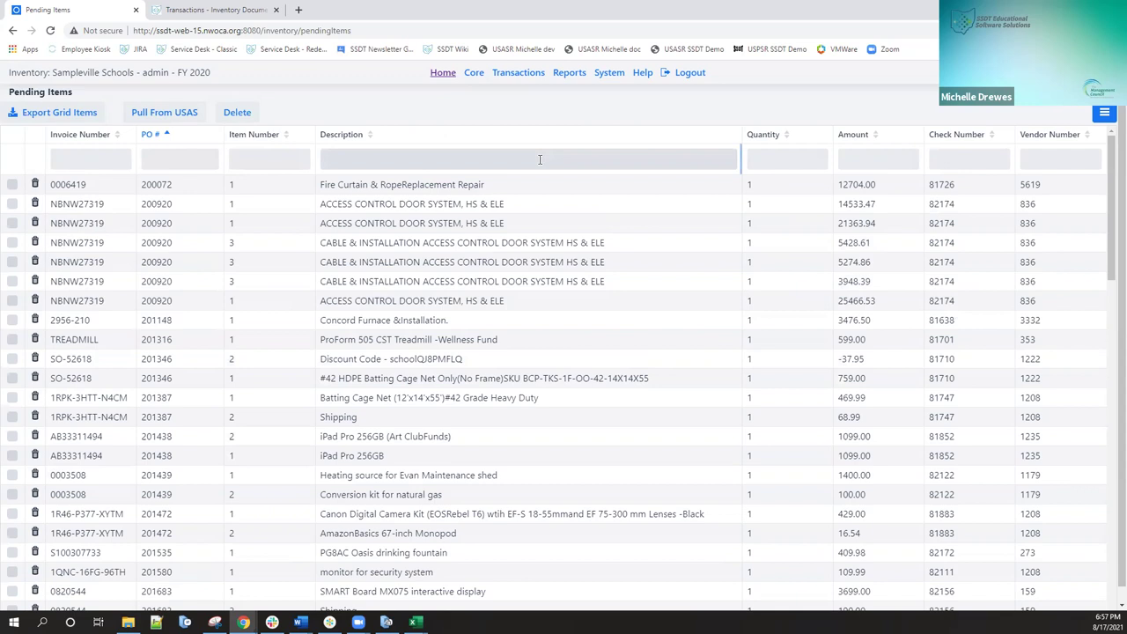
left_click(474, 72)
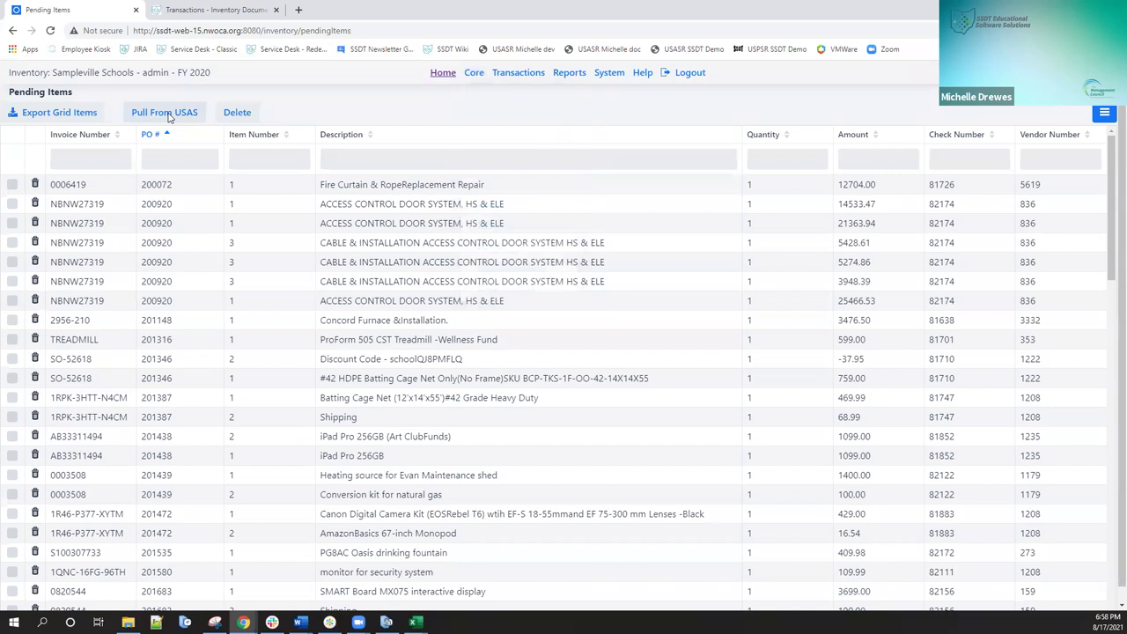
left_click(165, 113)
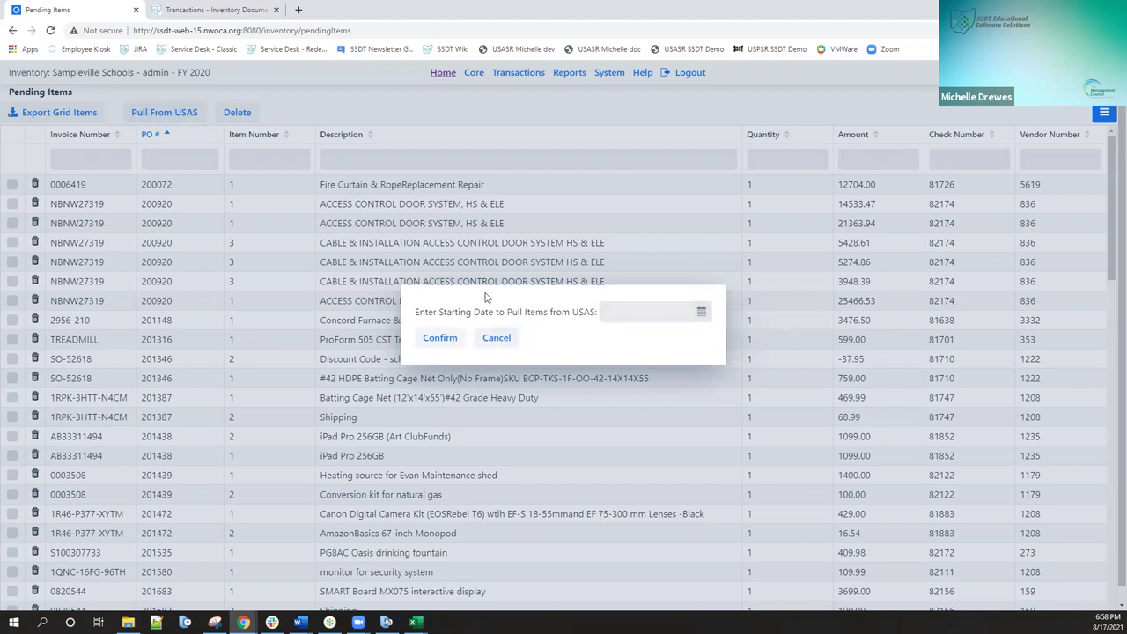
left_click(496, 340)
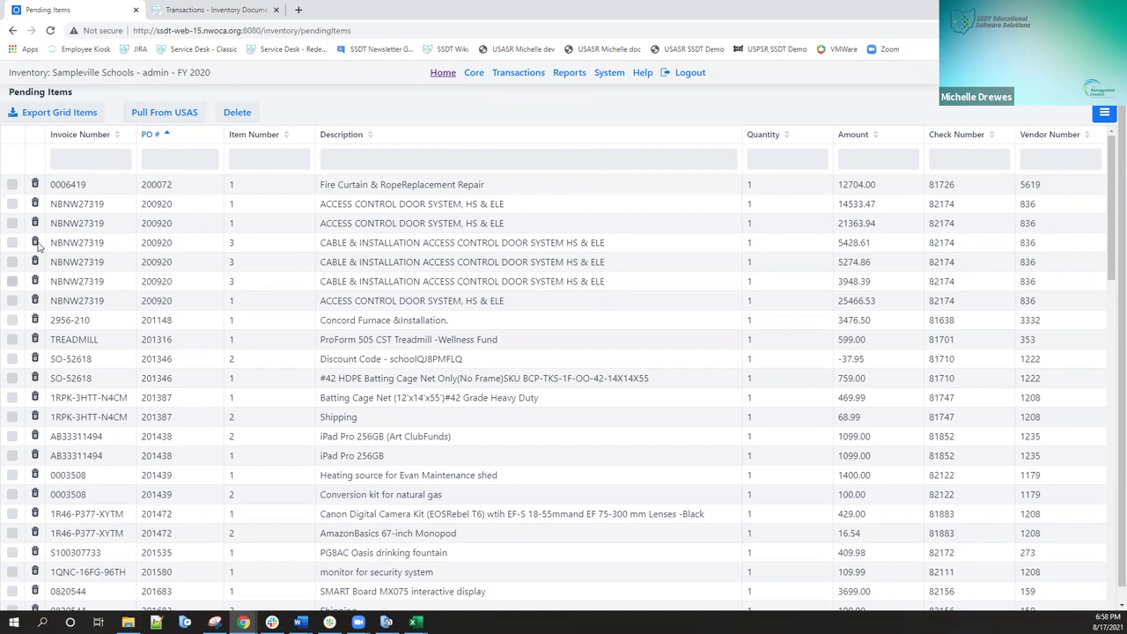
- Select the first two pending items, the fire curtain repair and the 14533.47 access control door system
left_click(12, 185)
left_click(11, 203)
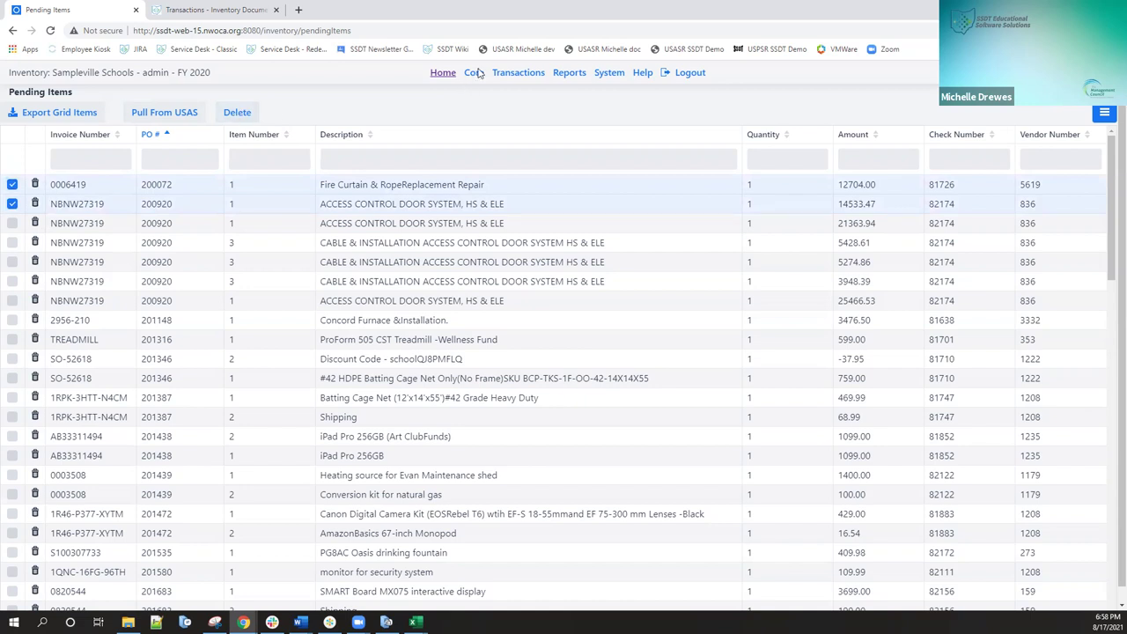
- Switch to the Inventory Documentation wiki and open the Reports page of the Inventory User Manual
mouse_move(515, 74)
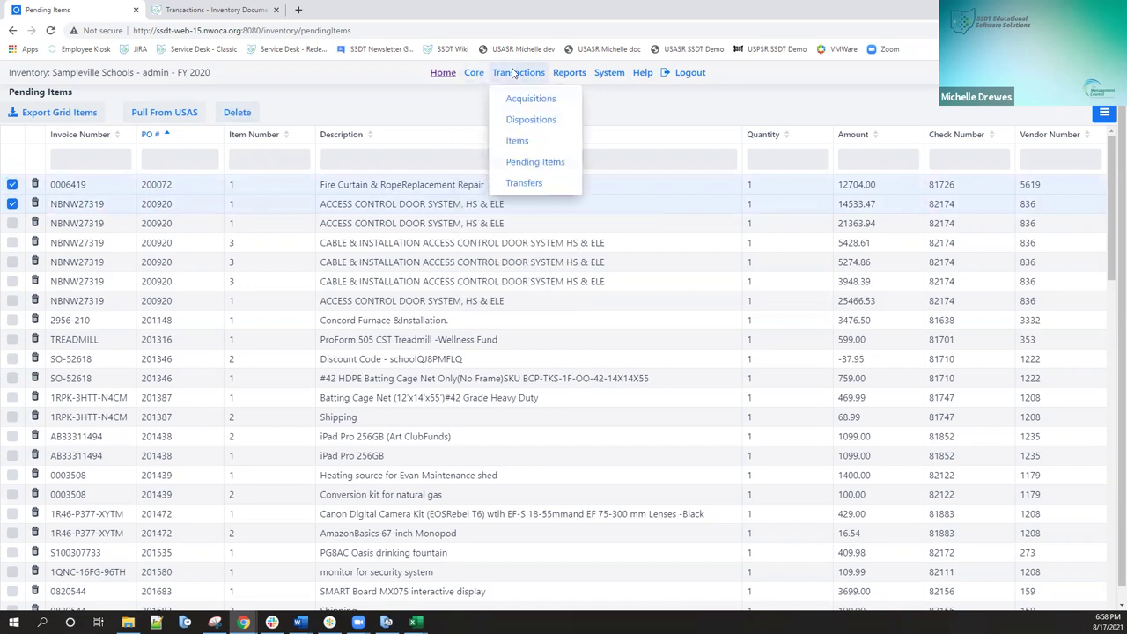
left_click(209, 11)
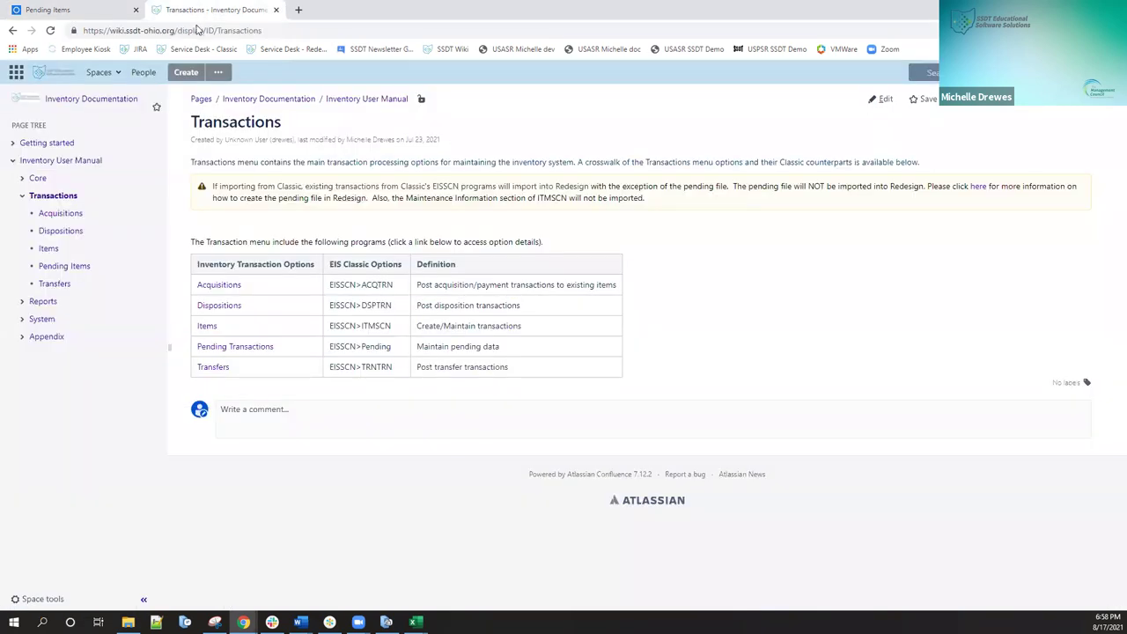
left_click(44, 302)
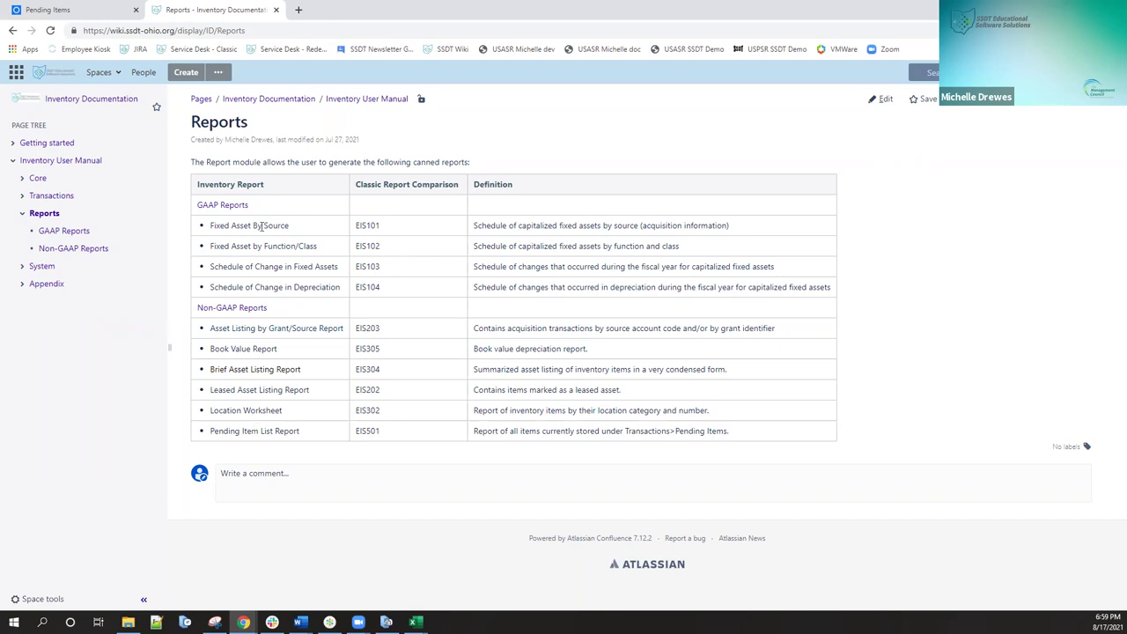
- Open the wiki's GAAP Reports page and view its Fixed Asset By Source section
left_click(227, 206)
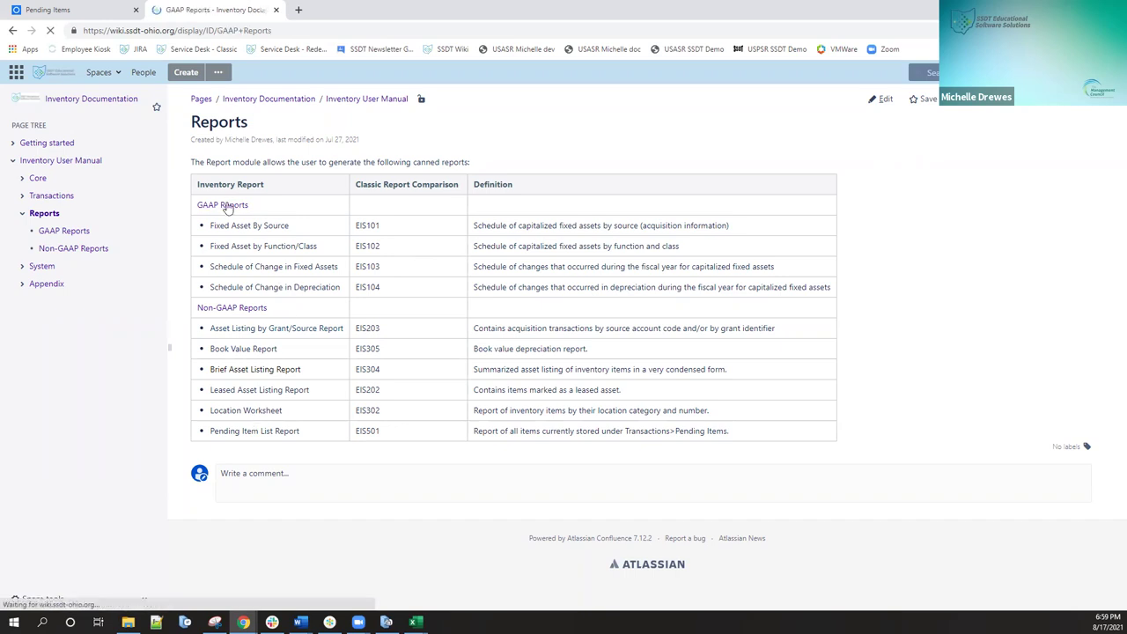
scroll(728, 280, "down", 5)
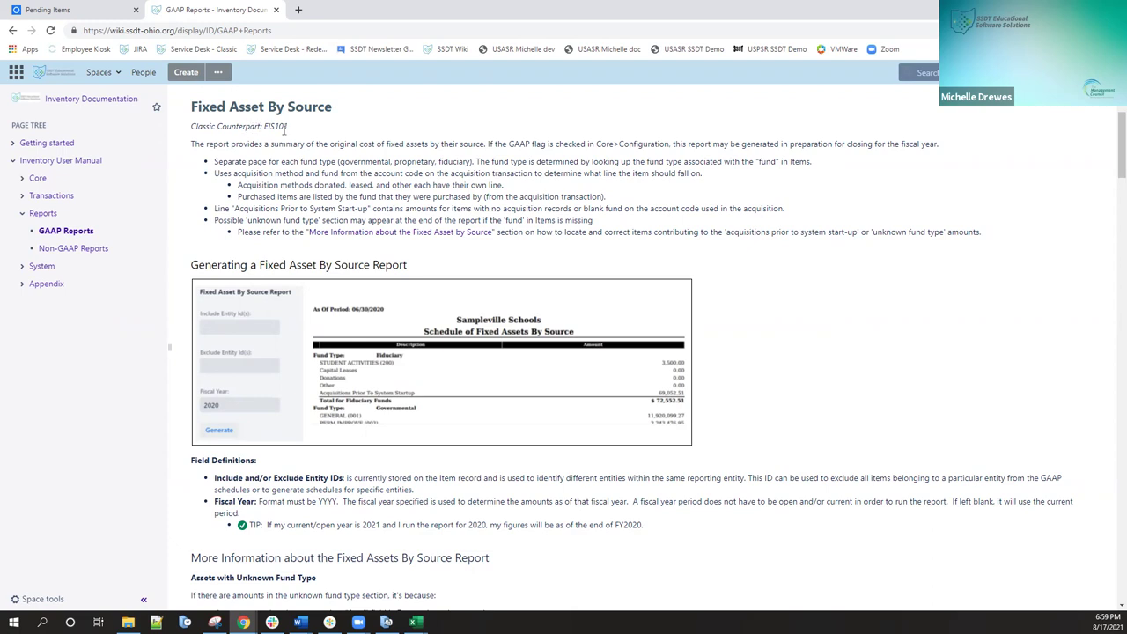
- Switch back to the Inventory application and open the Schedule Of Change In Fixed Assets Report from the GAAP reports
left_click(66, 11)
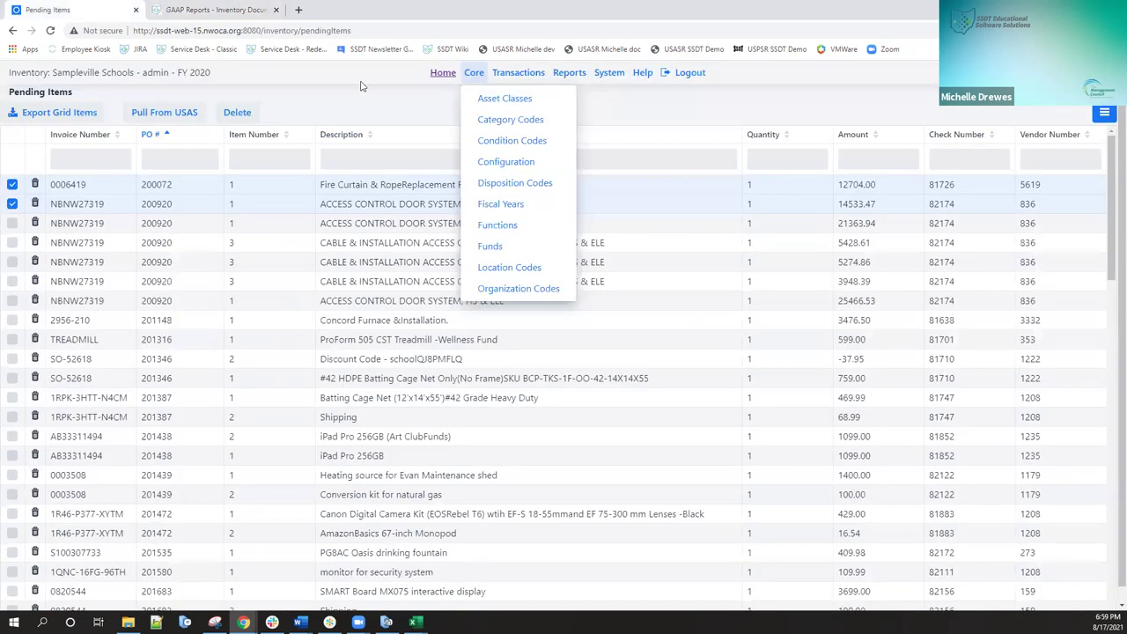
mouse_move(570, 78)
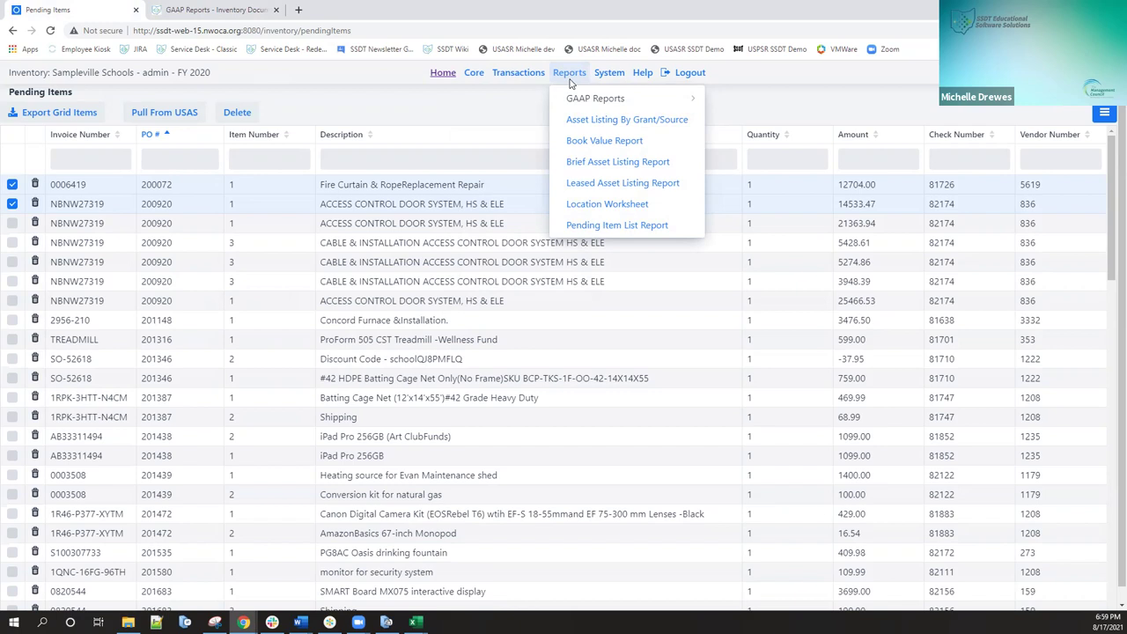
mouse_move(576, 100)
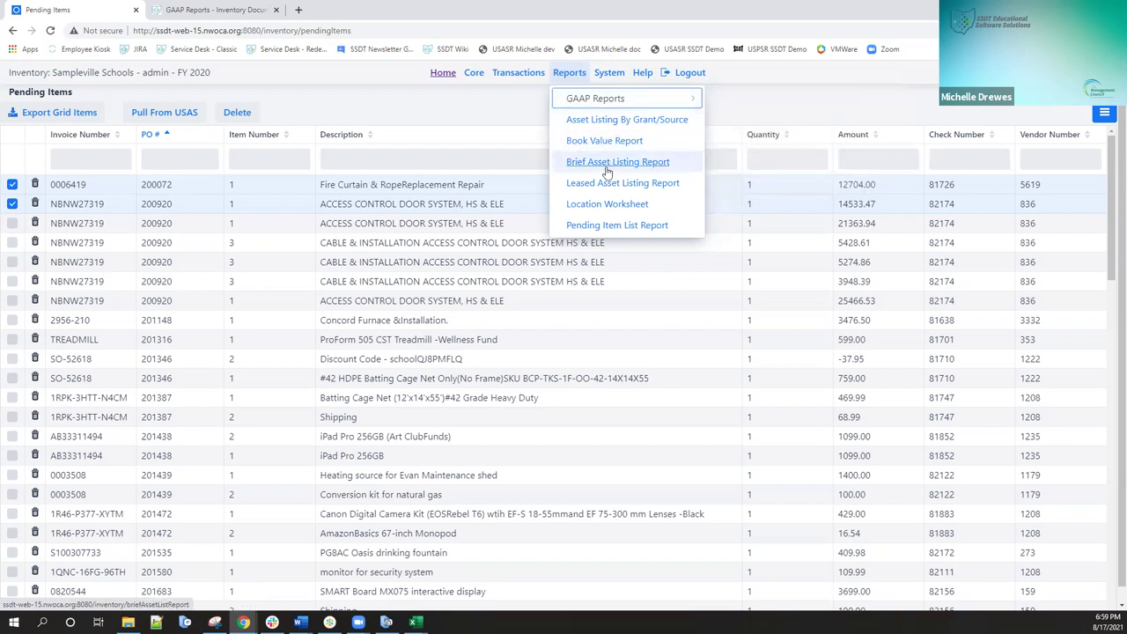
mouse_move(630, 99)
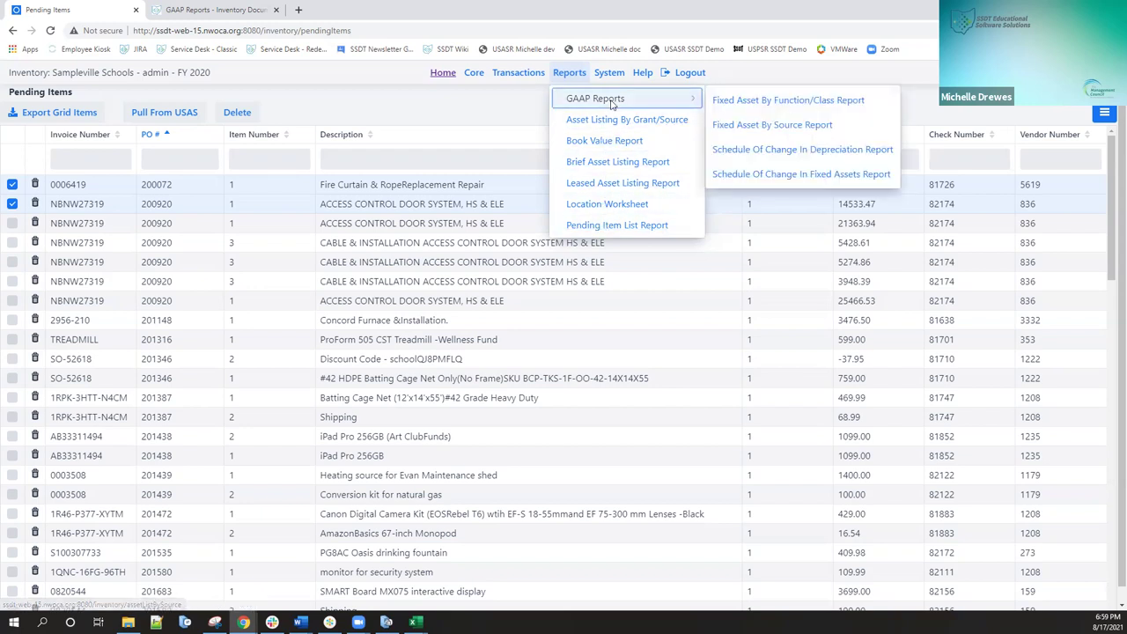
left_click(824, 175)
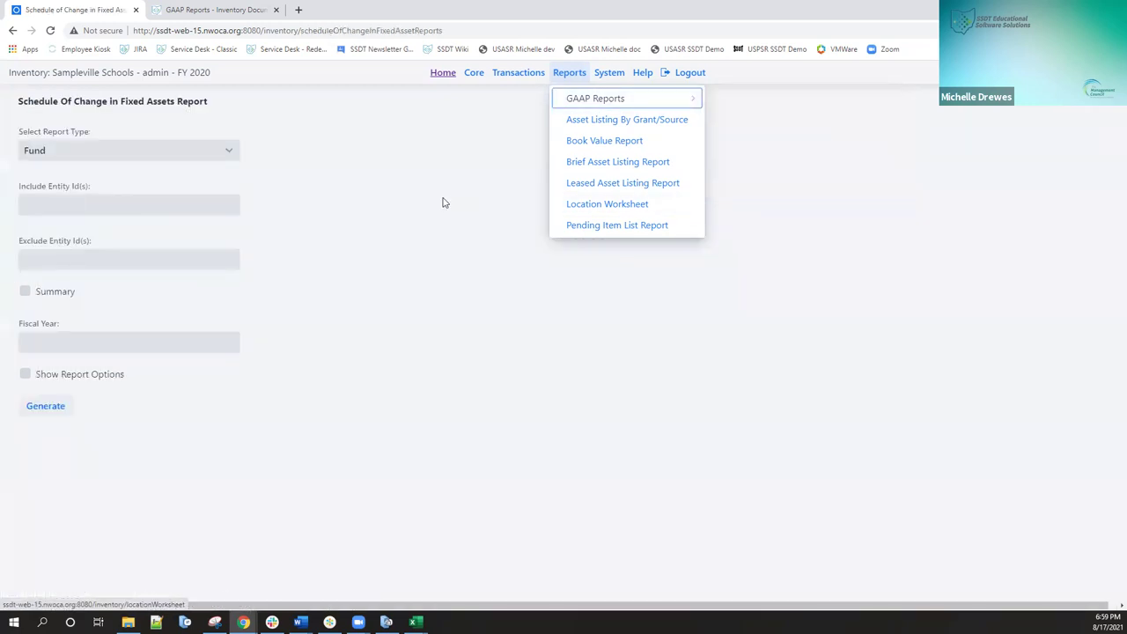
- Set the report type to Asset Class, enable Summary and set the fiscal year to 2020
left_click(230, 155)
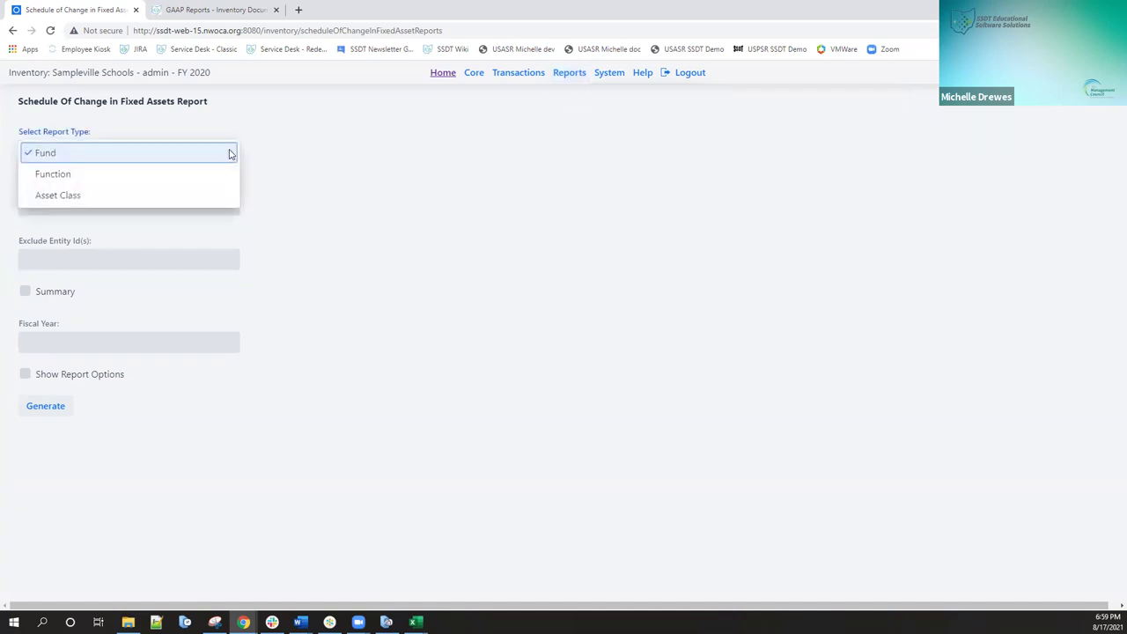
left_click(170, 196)
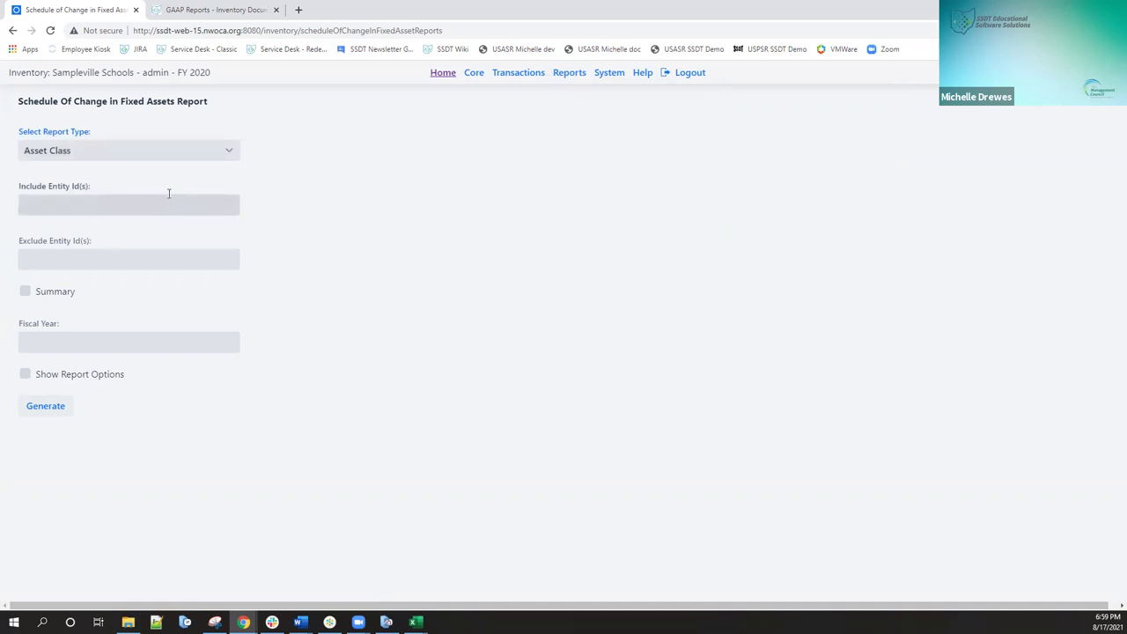
left_click(25, 294)
left_click(82, 340)
type("2020")
- Generate the report, save the PDF to Downloads under the suggested name and open it
left_click(52, 408)
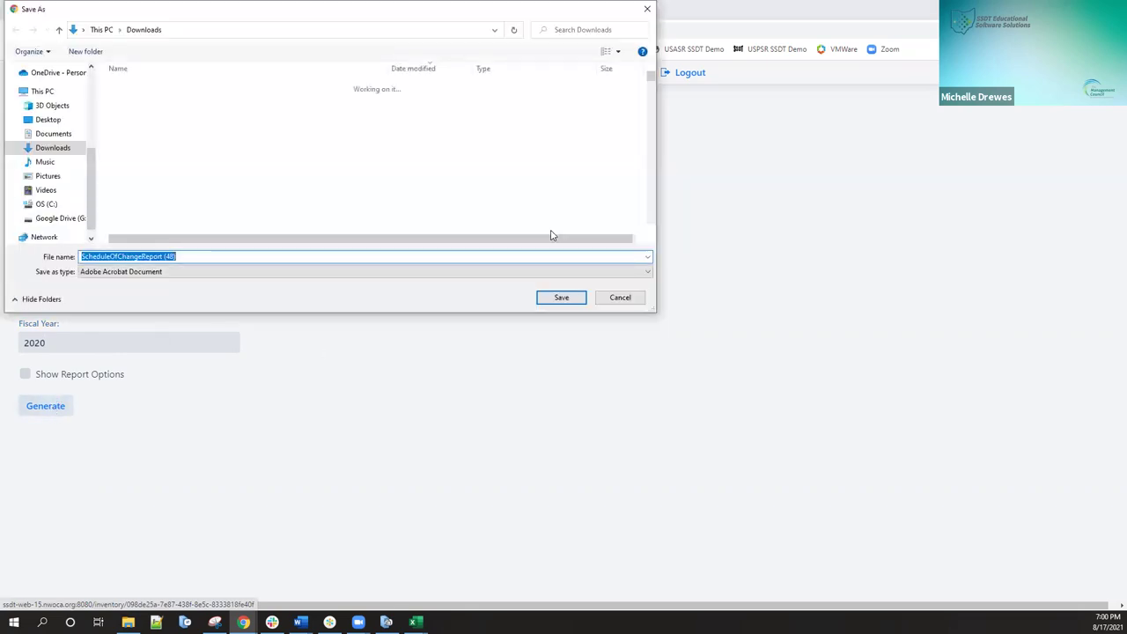
left_click(557, 296)
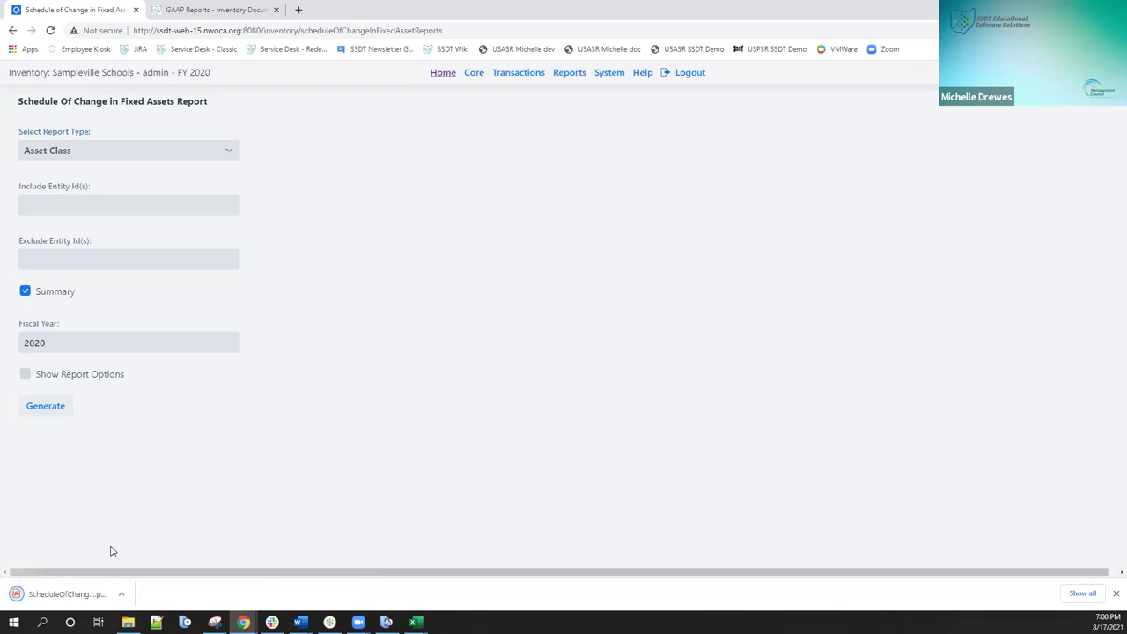
left_click(68, 601)
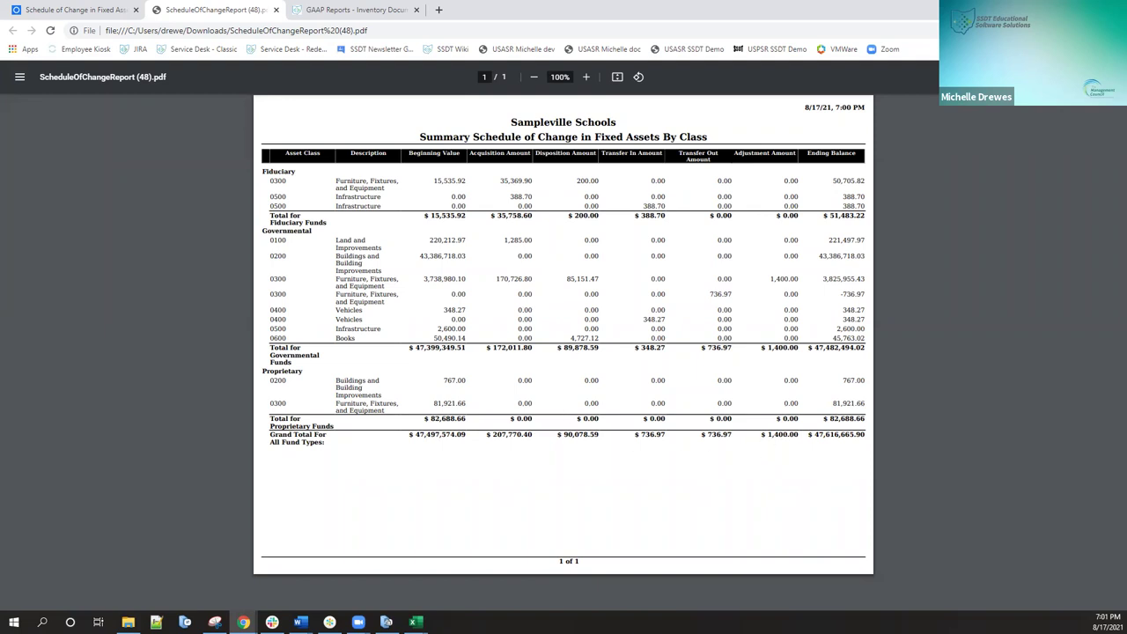
- Return to the Inventory application and open the Import/Update Items page
left_click(22, 12)
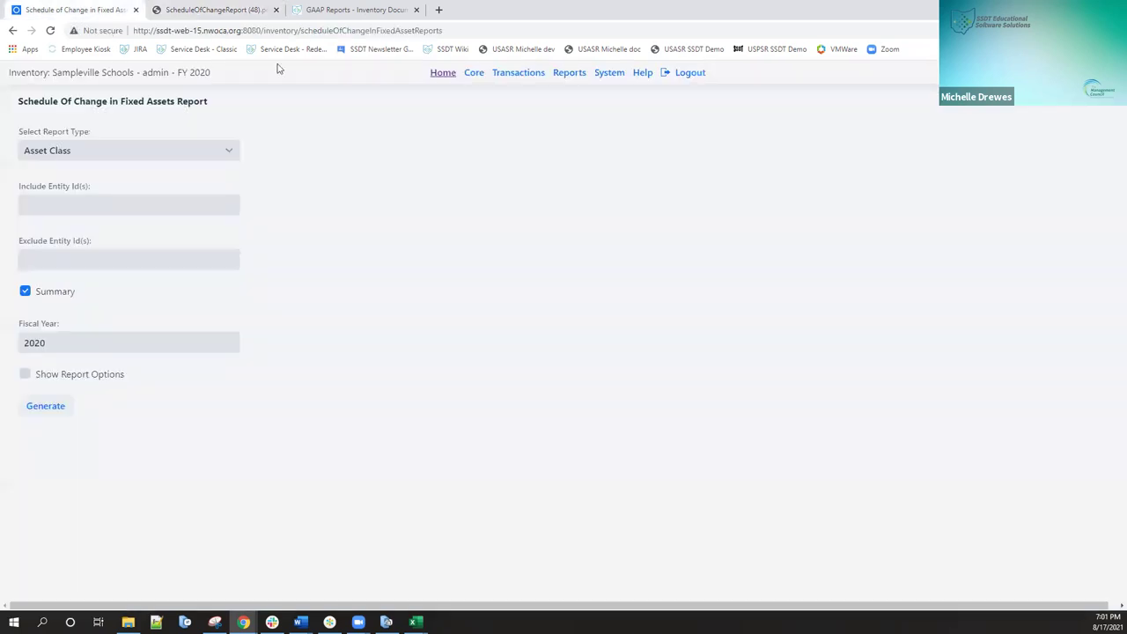
mouse_move(520, 77)
mouse_move(604, 74)
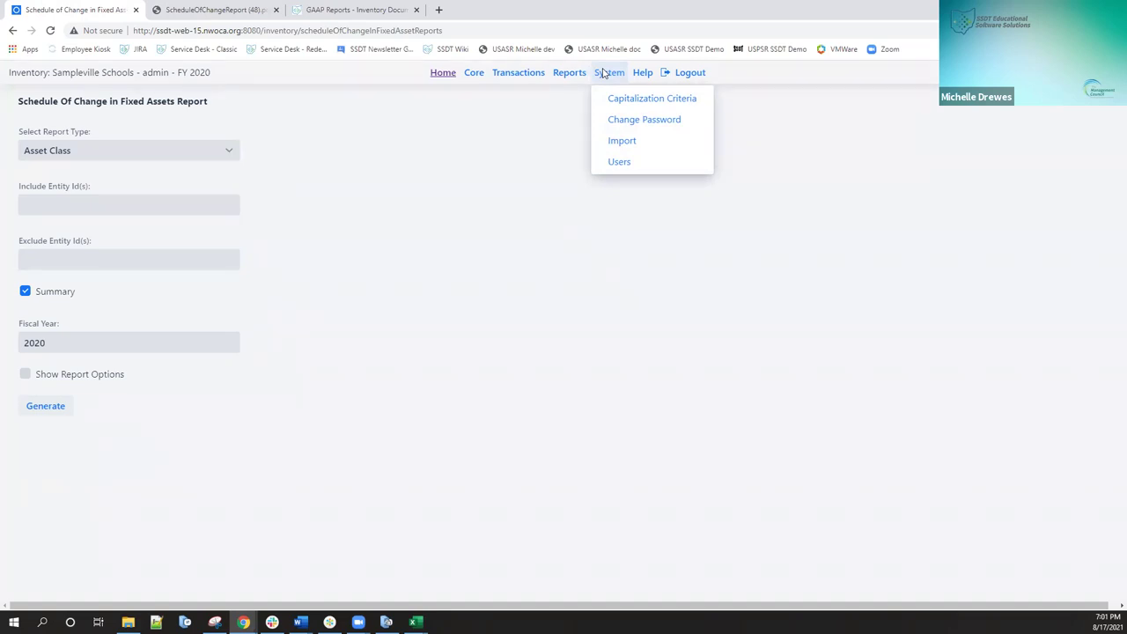
left_click(621, 143)
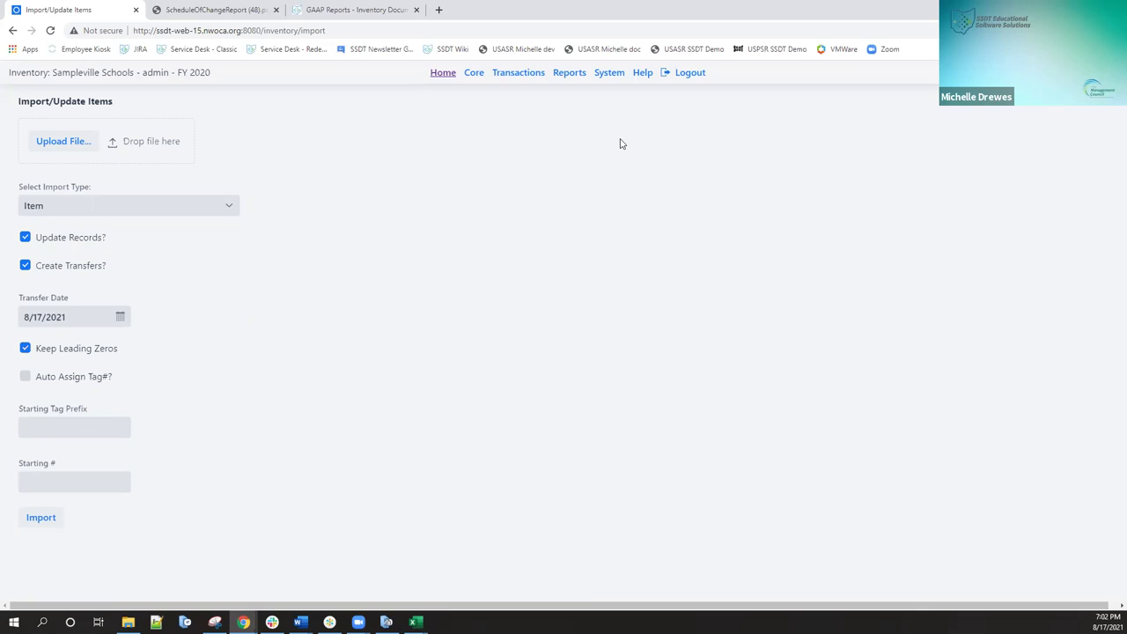
- View the Reports and Transactions options, examine the available import types and close the list with Item still selected
left_click(569, 73)
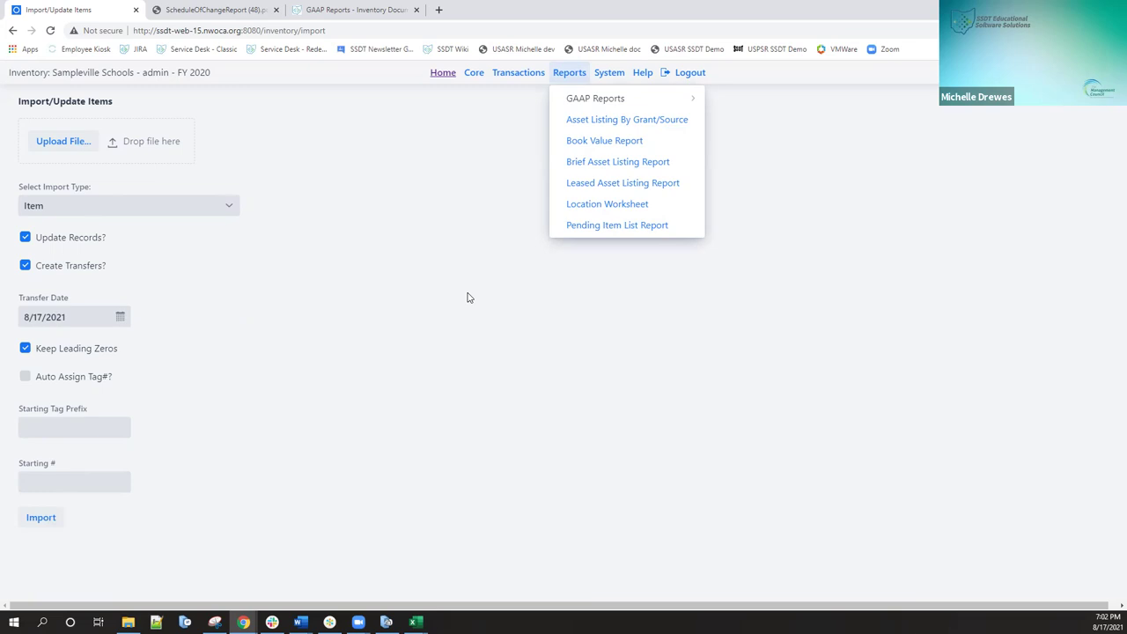
left_click(499, 77)
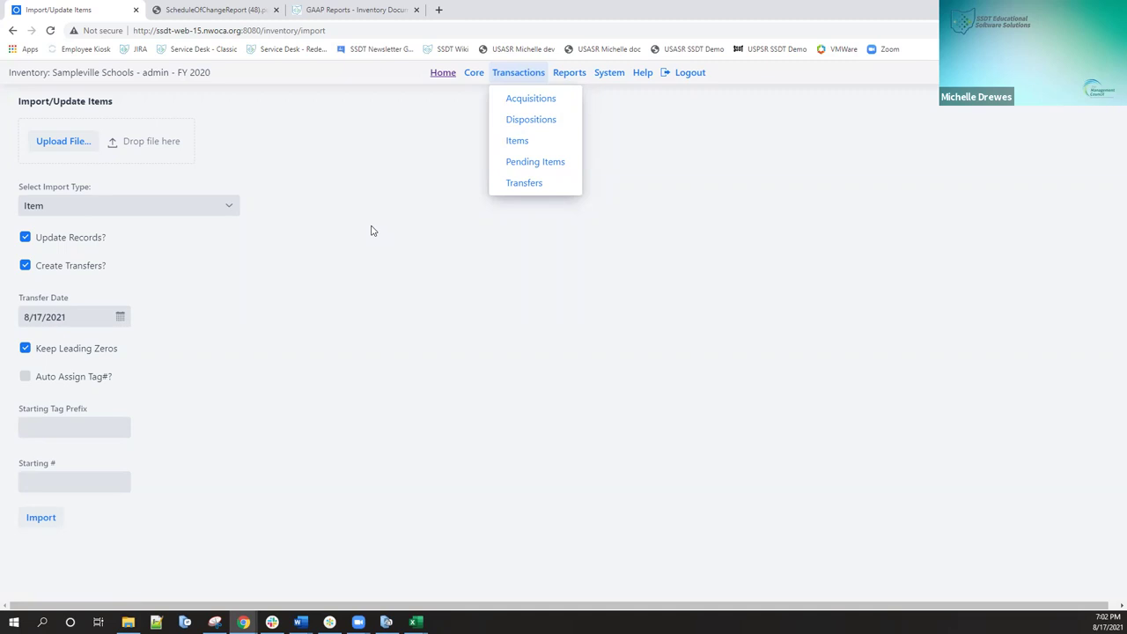
left_click(225, 208)
left_click(225, 208)
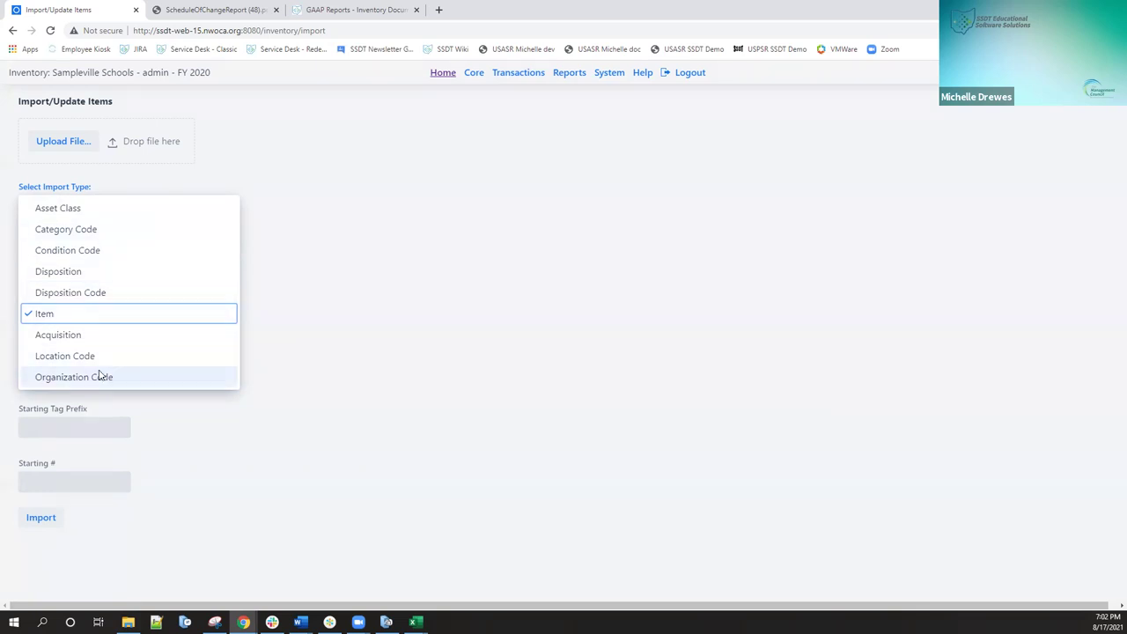
left_click(320, 257)
- Show the Help options of the Inventory application
mouse_move(645, 76)
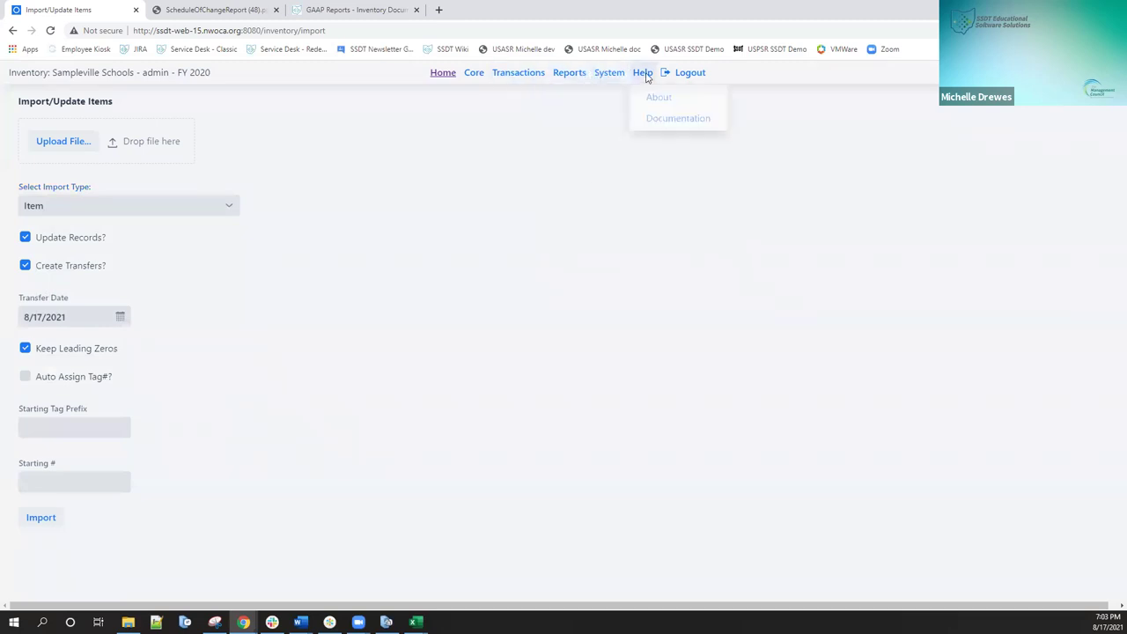